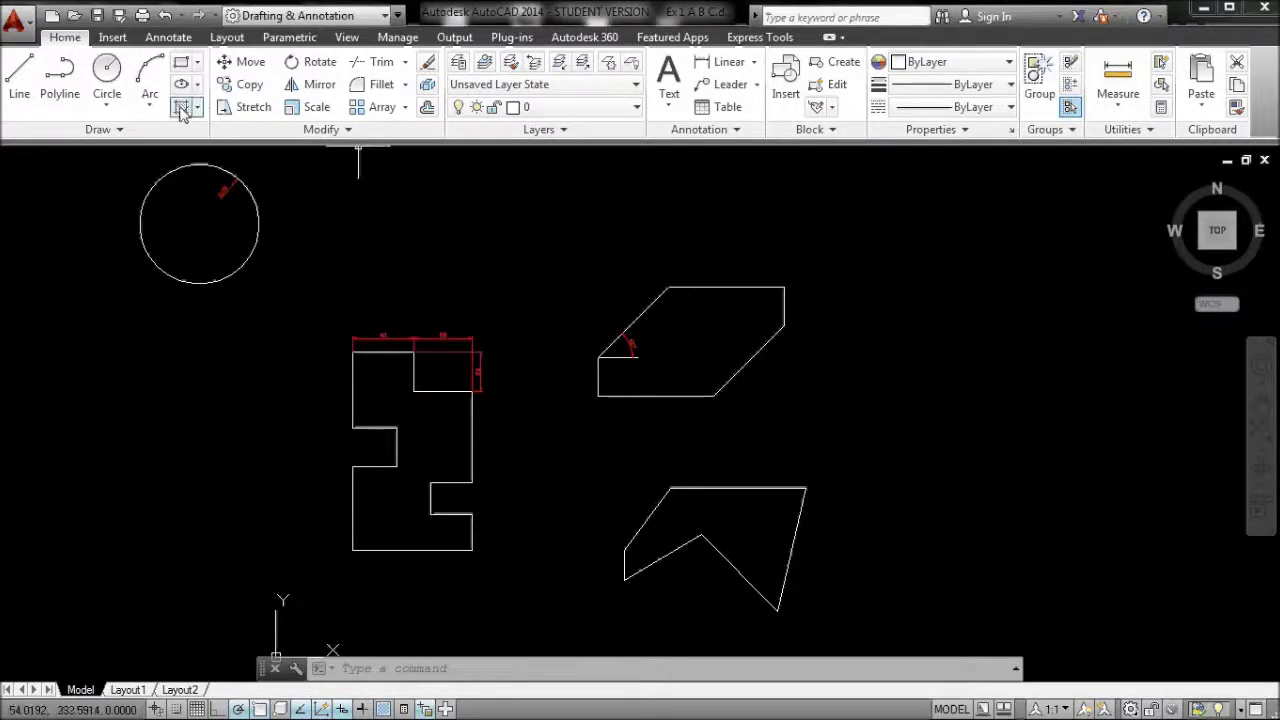
Turn on Clean Screen with Ctrl+0 to hide the ribbon, and pan the shapes into view.
{"action": "scroll", "coordinate": [406, 277], "scroll_direction": "up", "scroll_amount": 2}
{"action": "scroll", "coordinate": [557, 262], "scroll_direction": "down", "scroll_amount": 2}
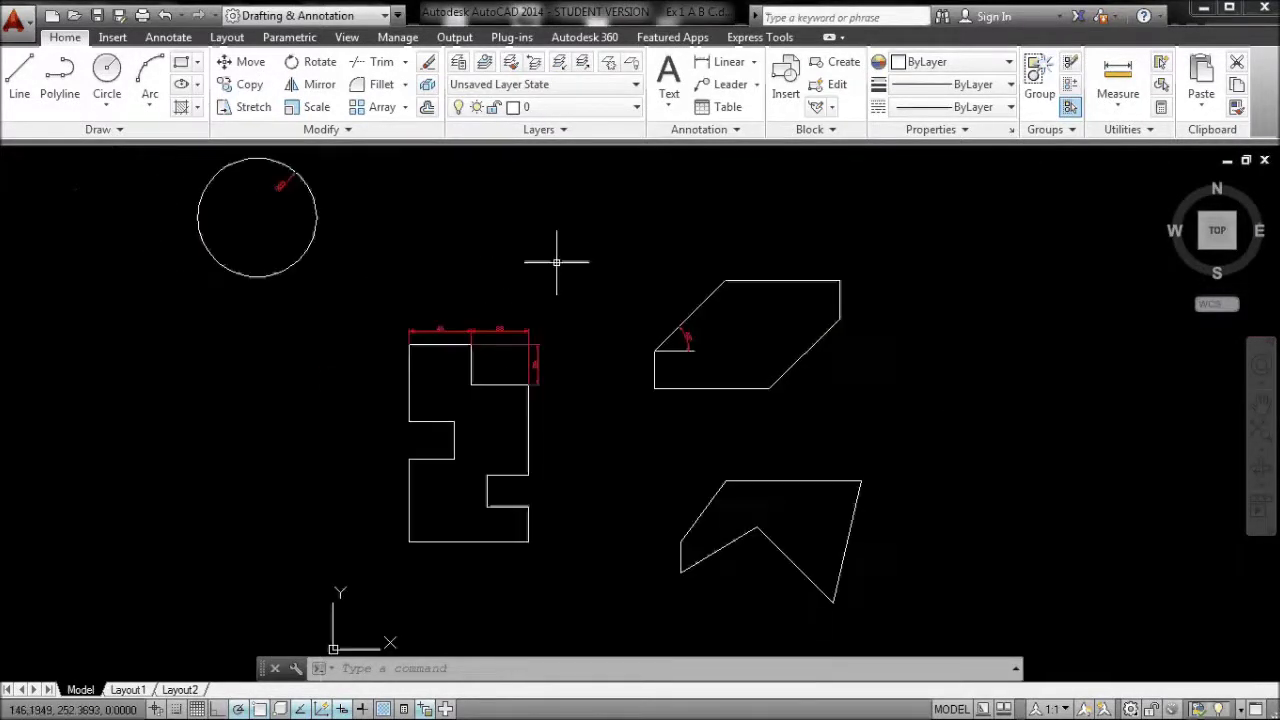
{"action": "key", "text": "ctrl+0"}
{"action": "left_click", "coordinate": [757, 248]}
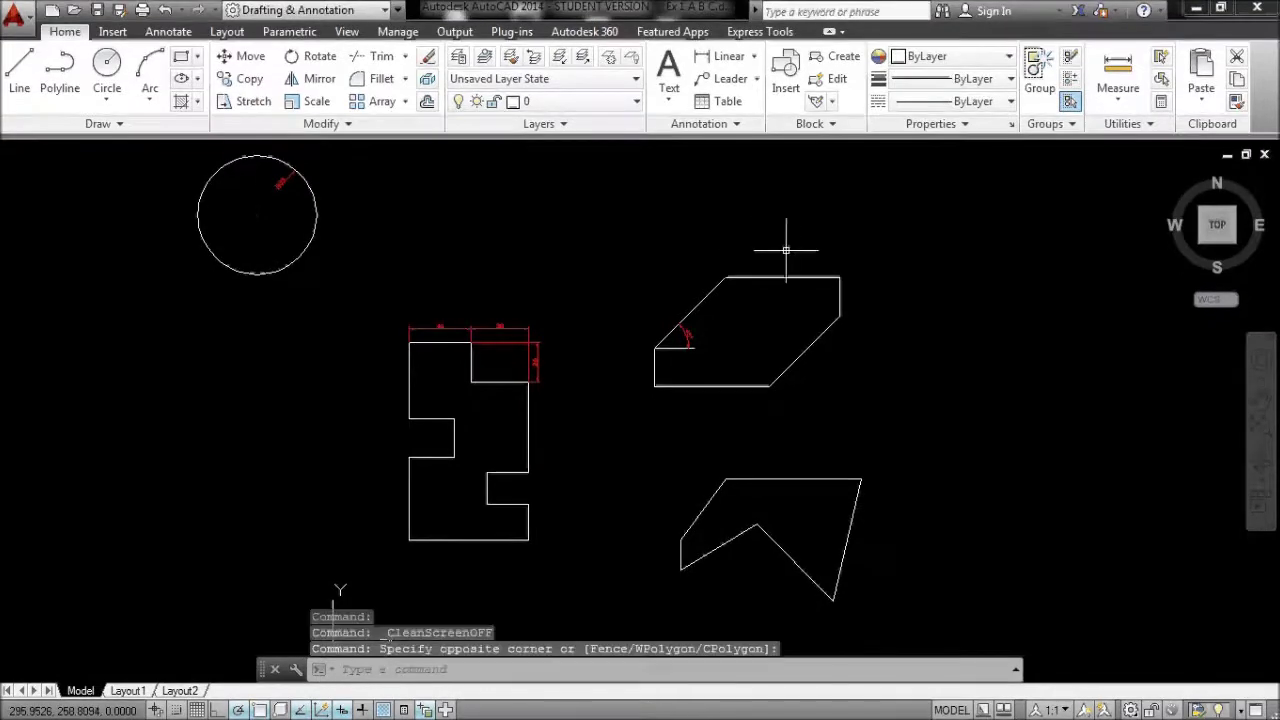
{"action": "key", "text": "ctrl+0"}
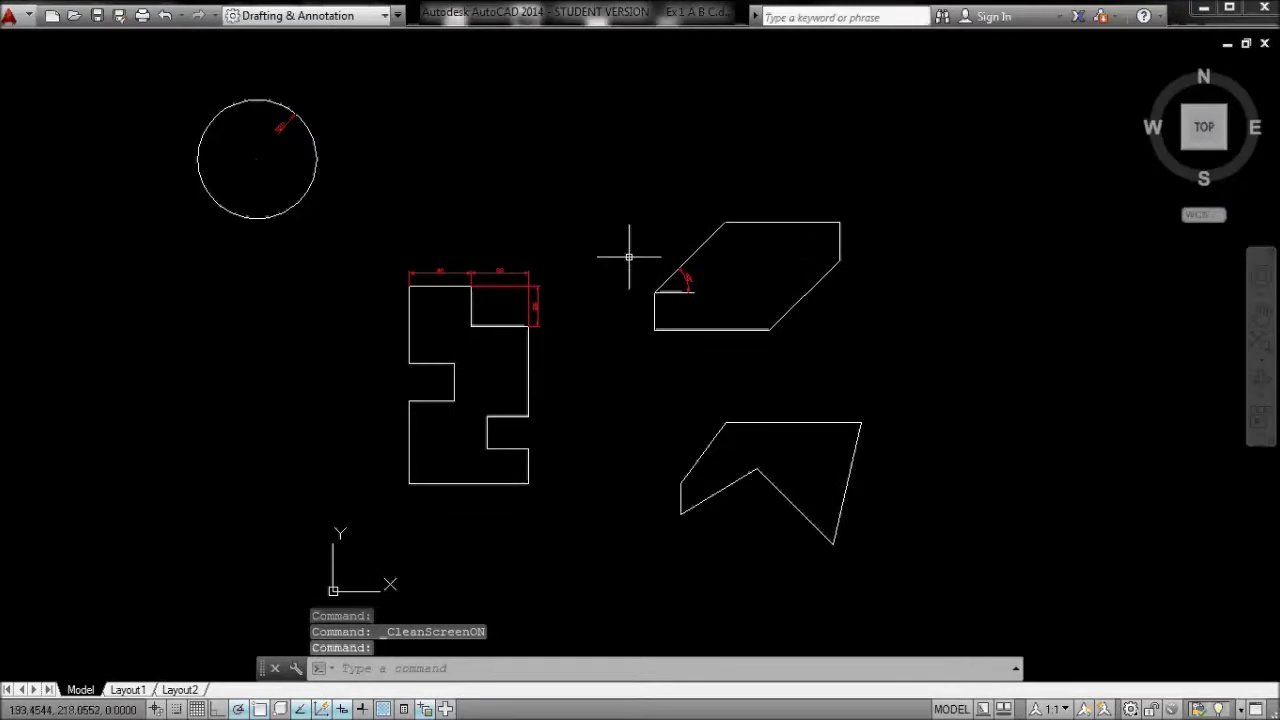
{"action": "mouse_move", "coordinate": [666, 206]}
{"action": "middle_mouse_down"}
{"action": "mouse_move", "coordinate": [543, 194]}
{"action": "mouse_move", "coordinate": [682, 207]}
{"action": "mouse_move", "coordinate": [597, 203]}
{"action": "middle_mouse_up"}
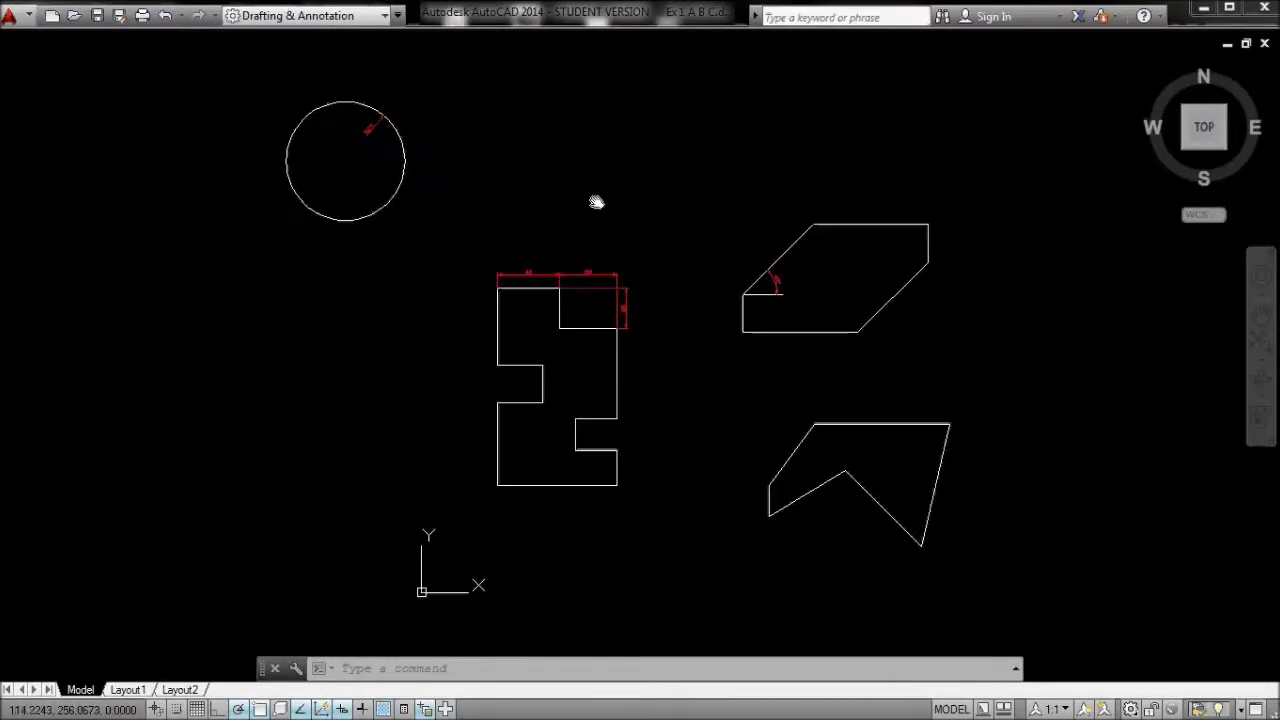
Start the hatch command and pick the parallelogram's interior as the hatch boundary.
{"action": "type", "text": "h"}
{"action": "key", "text": "Return"}
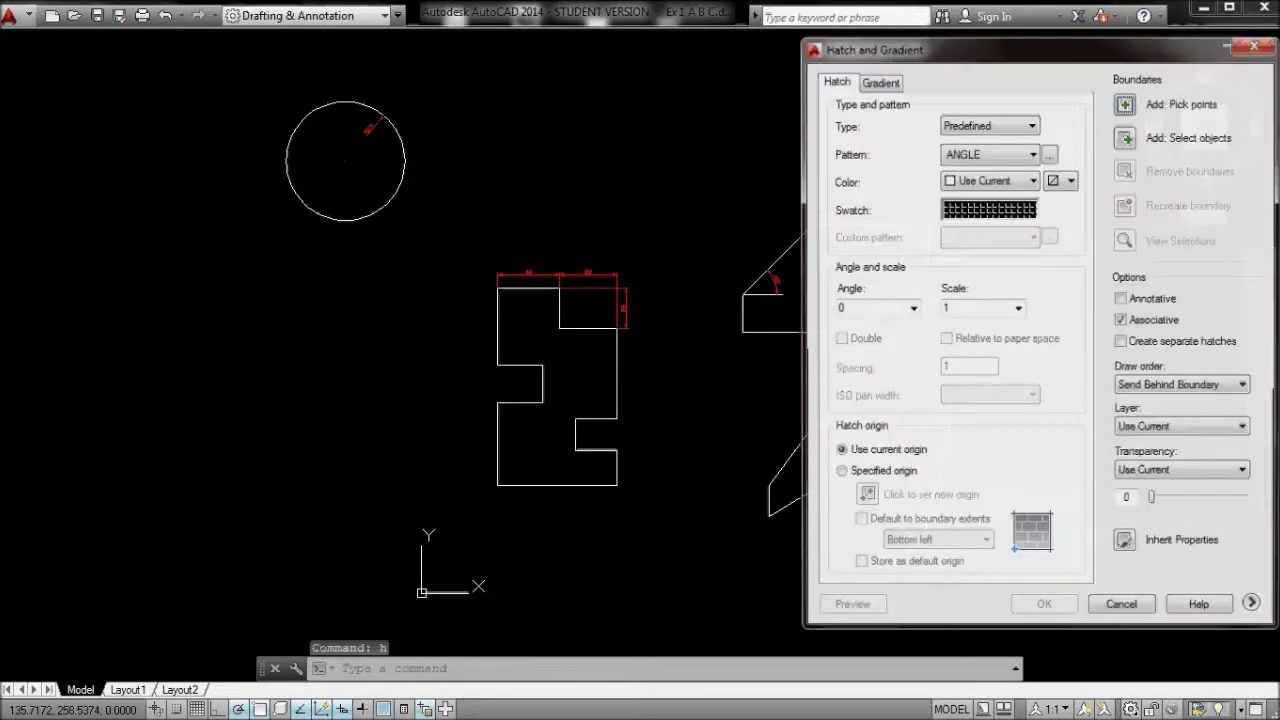
{"action": "mouse_move", "coordinate": [900, 52]}
{"action": "left_mouse_down"}
{"action": "mouse_move", "coordinate": [410, 70]}
{"action": "mouse_move", "coordinate": [395, 88]}
{"action": "mouse_move", "coordinate": [390, 73]}
{"action": "left_mouse_up"}
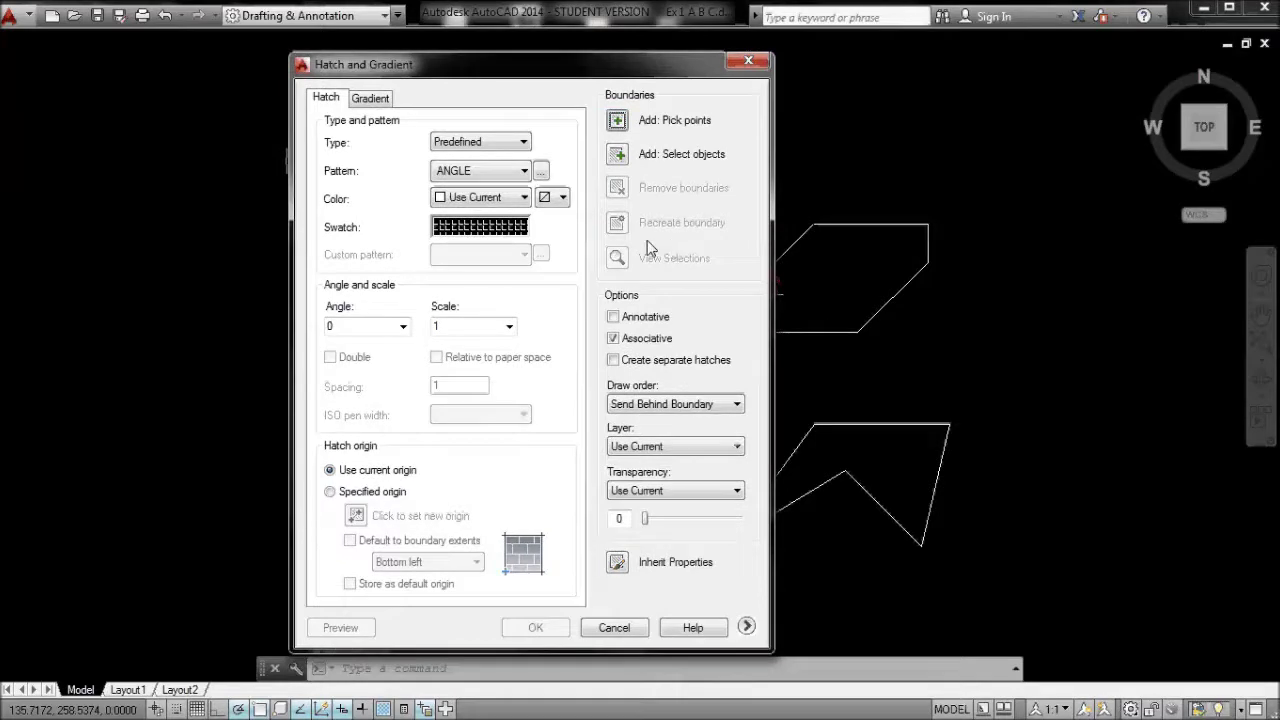
{"action": "left_click", "coordinate": [617, 121]}
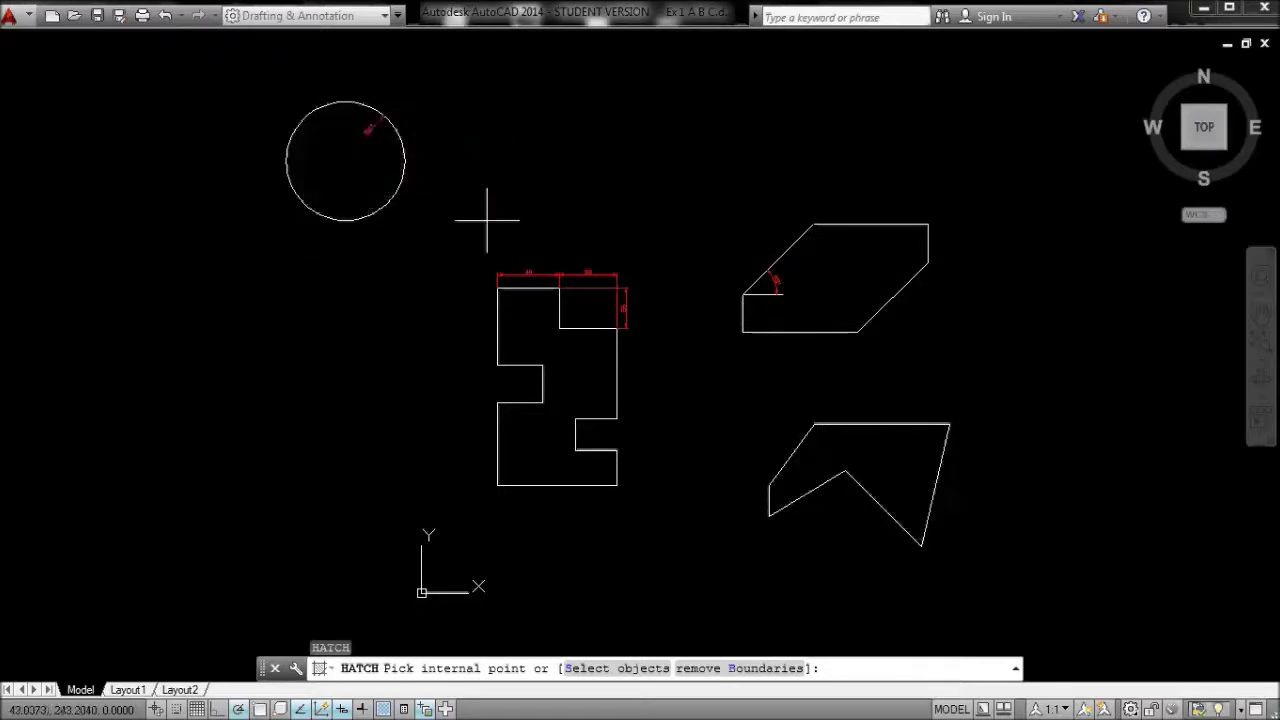
{"action": "left_click", "coordinate": [846, 277]}
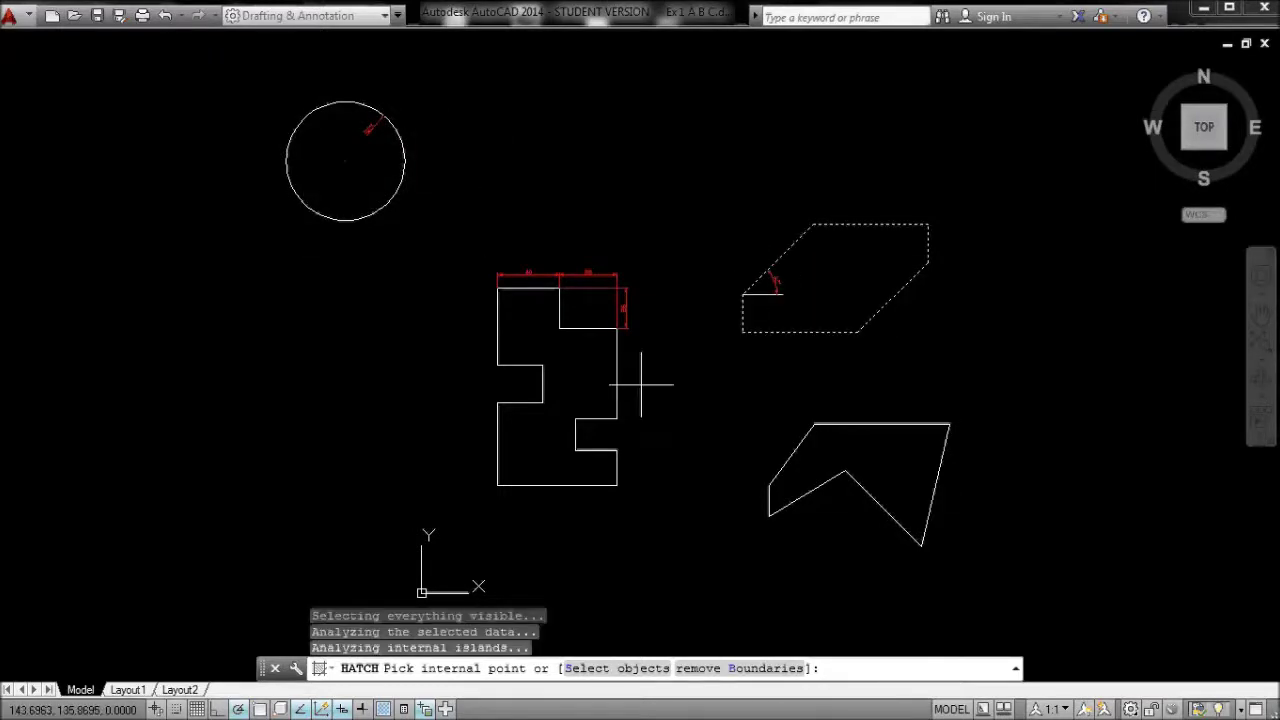
{"action": "key", "text": "Return"}
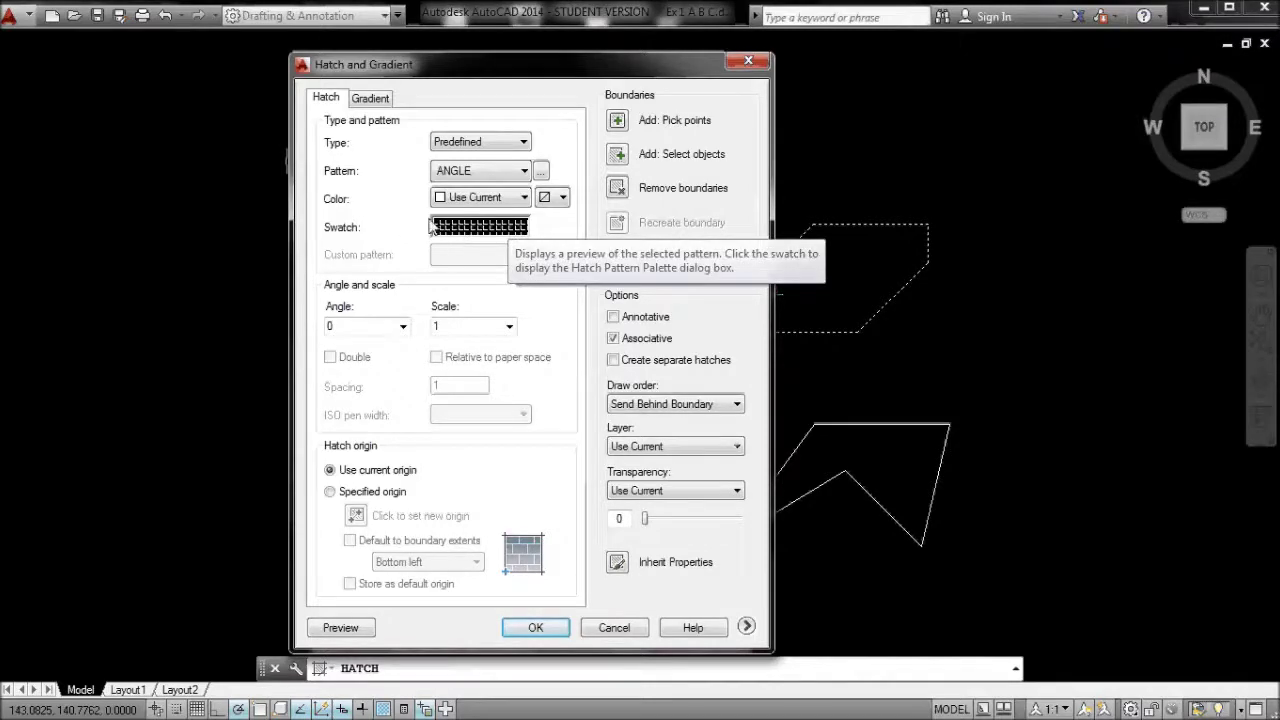
Choose the ANSI31 pattern from the ANSI tab and preview it inside the parallelogram.
{"action": "left_click", "coordinate": [456, 230]}
{"action": "left_click", "coordinate": [494, 180]}
{"action": "left_click", "coordinate": [523, 218]}
{"action": "left_click", "coordinate": [608, 528]}
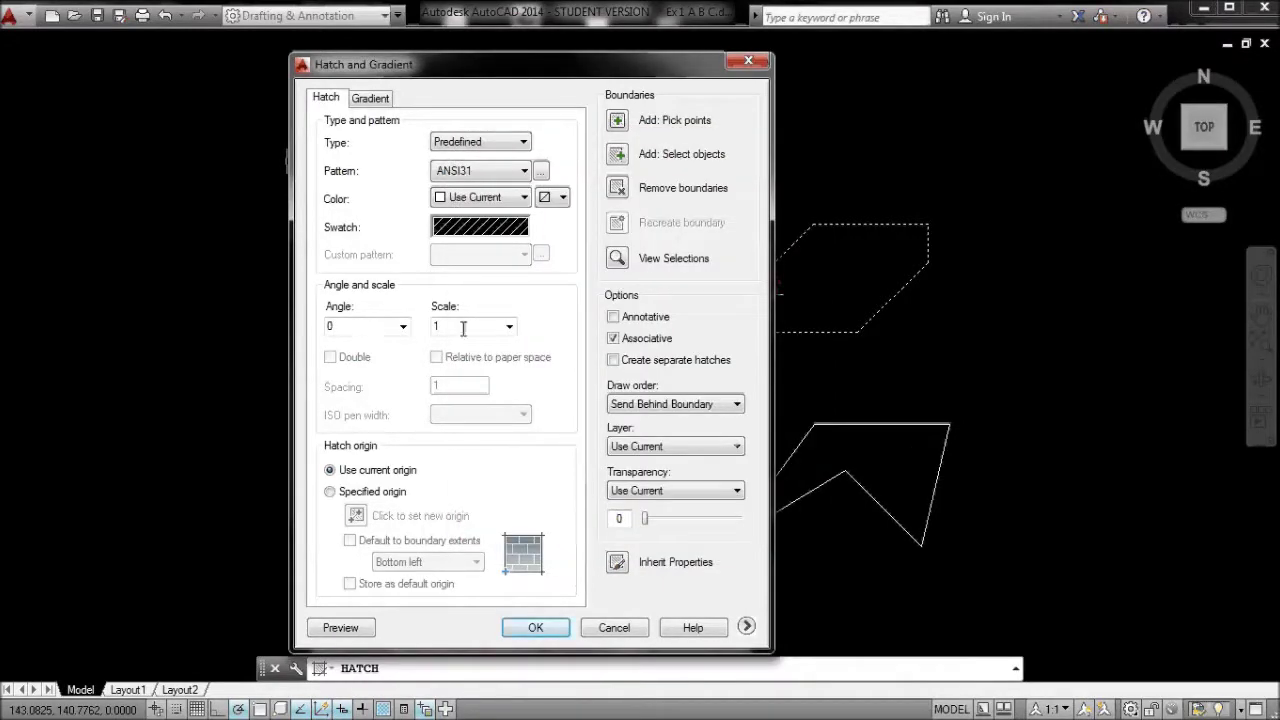
{"action": "left_click", "coordinate": [340, 627]}
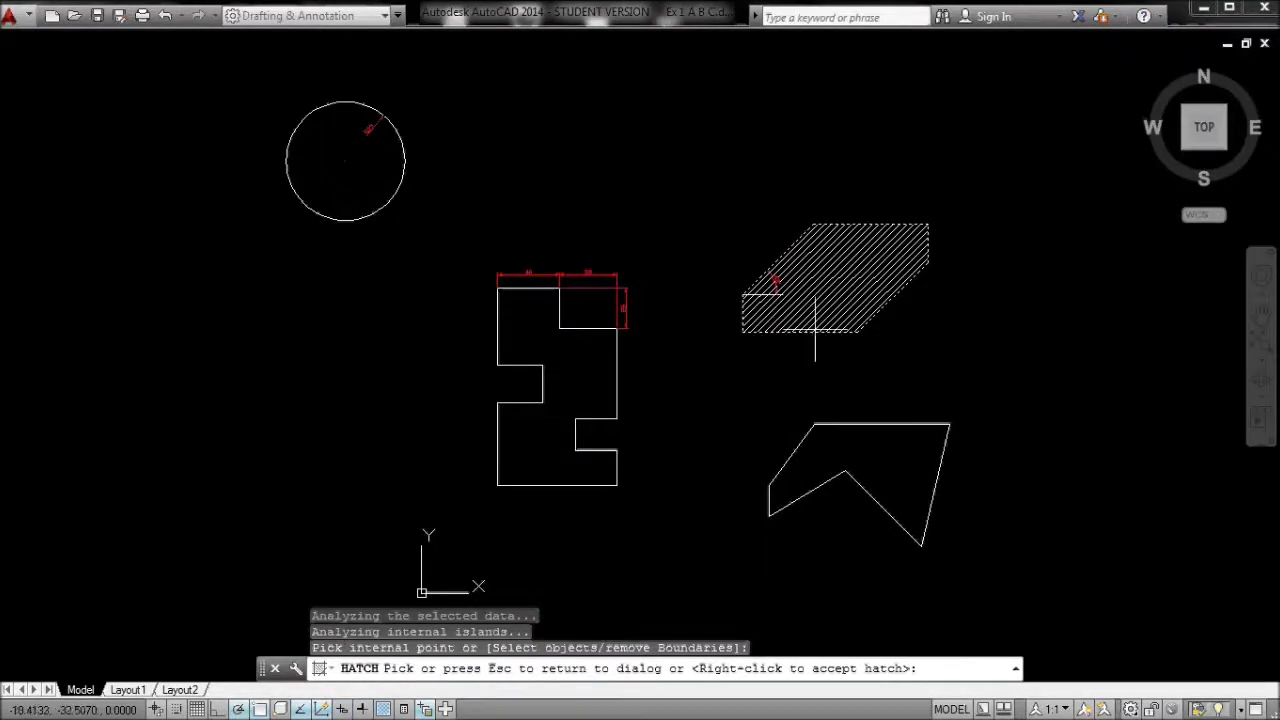
{"action": "key", "text": "Escape"}
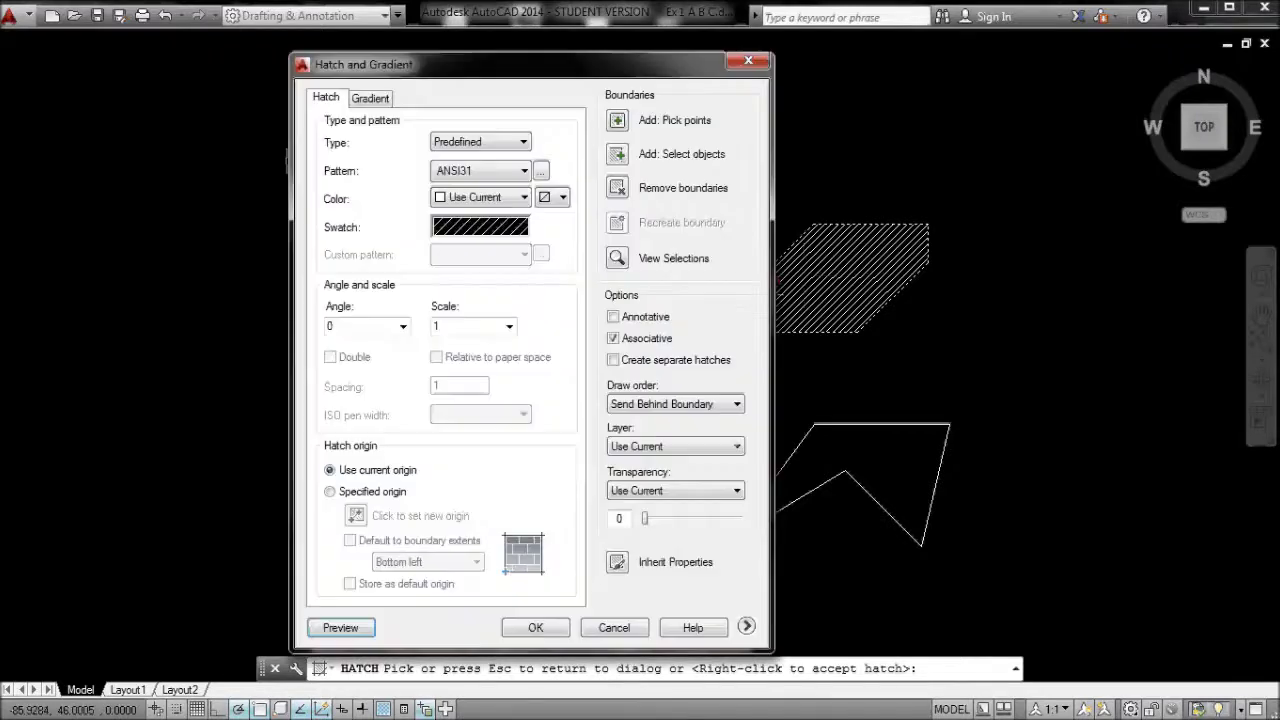
{"action": "left_click", "coordinate": [535, 627]}
{"action": "scroll", "coordinate": [772, 252], "scroll_direction": "up", "scroll_amount": 6}
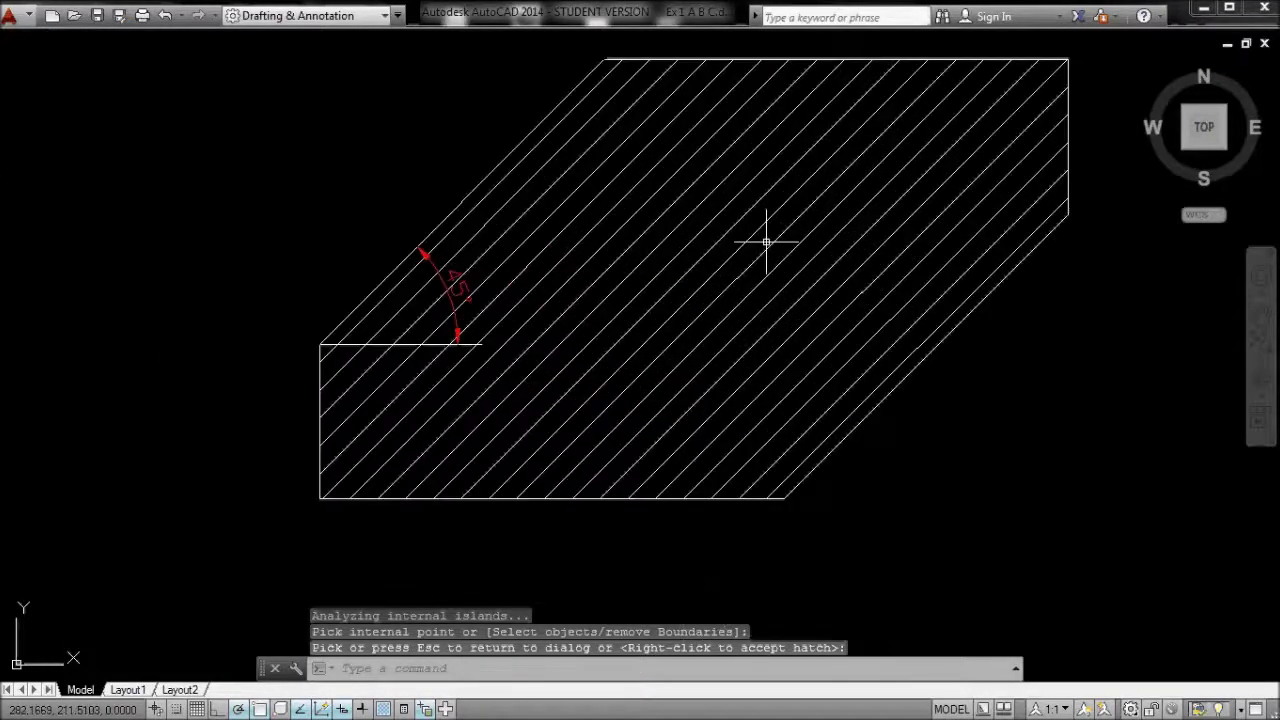
Accept the parallelogram hatch, set its scale to 5, and switch to the Layout1 sheet.
{"action": "right_click", "coordinate": [768, 248]}
{"action": "left_click", "coordinate": [768, 249]}
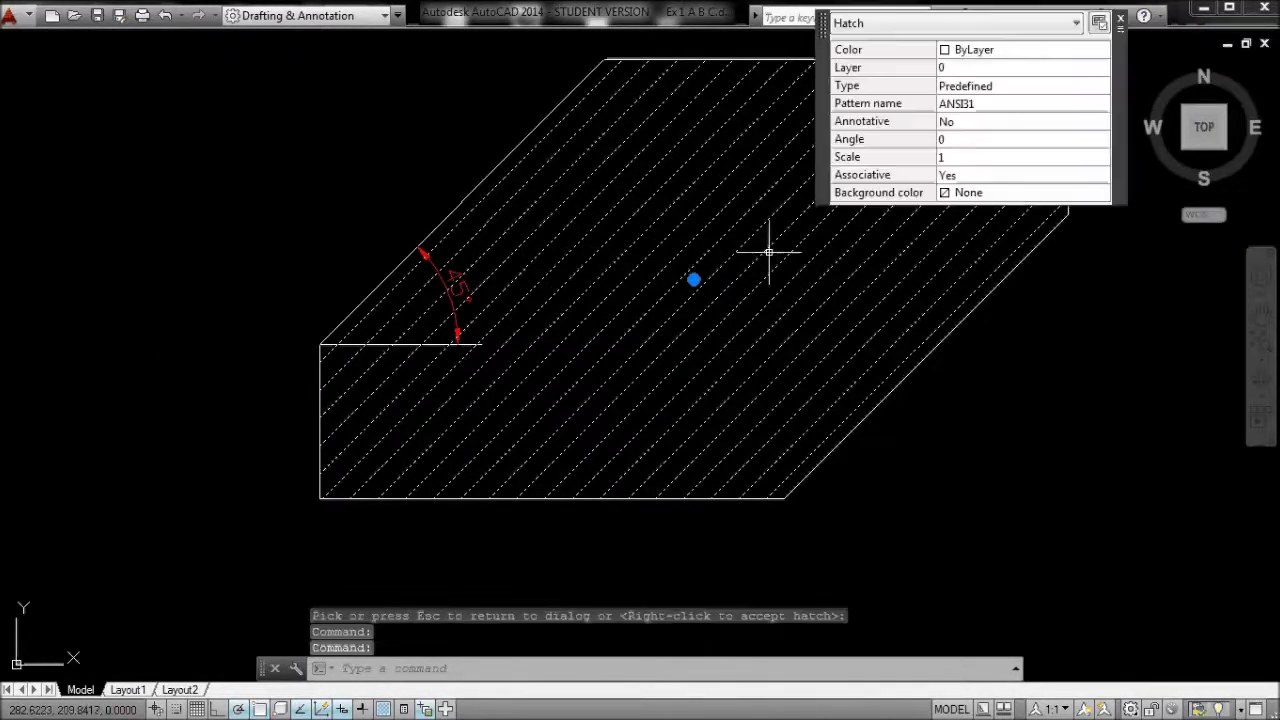
{"action": "left_click", "coordinate": [957, 157]}
{"action": "type", "text": "5"}
{"action": "key", "text": "Tab"}
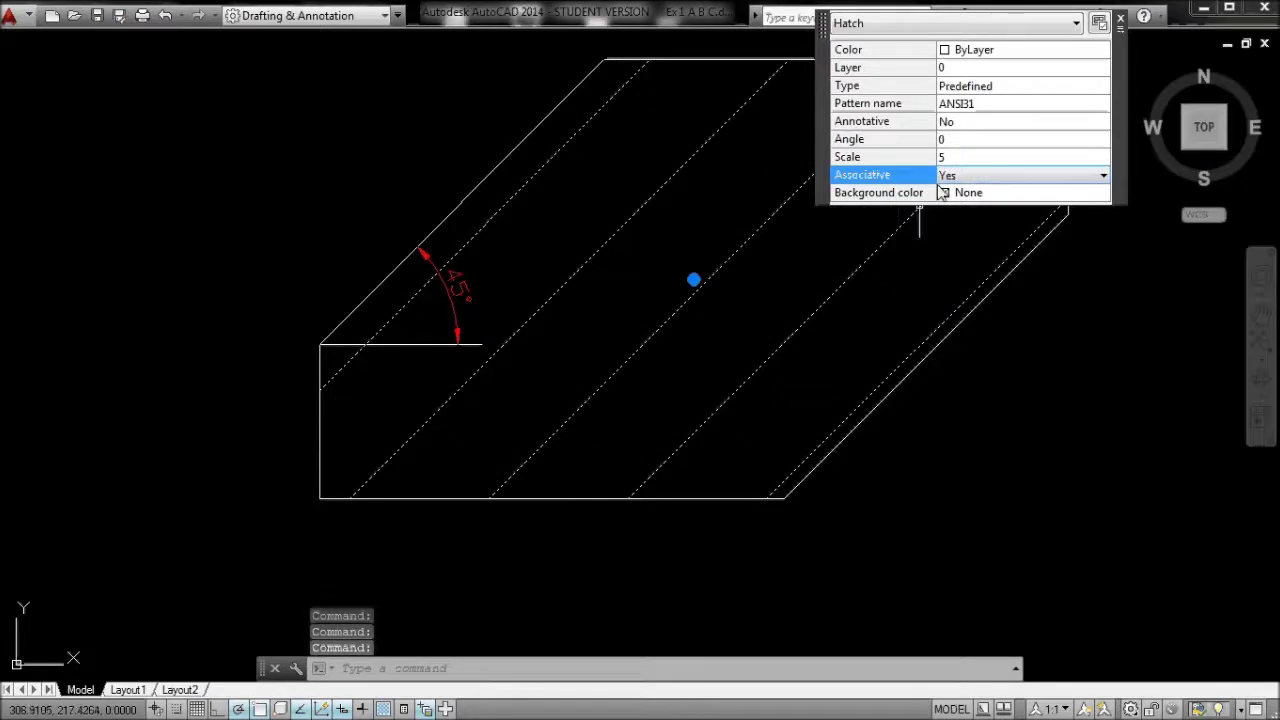
{"action": "left_click", "coordinate": [860, 290]}
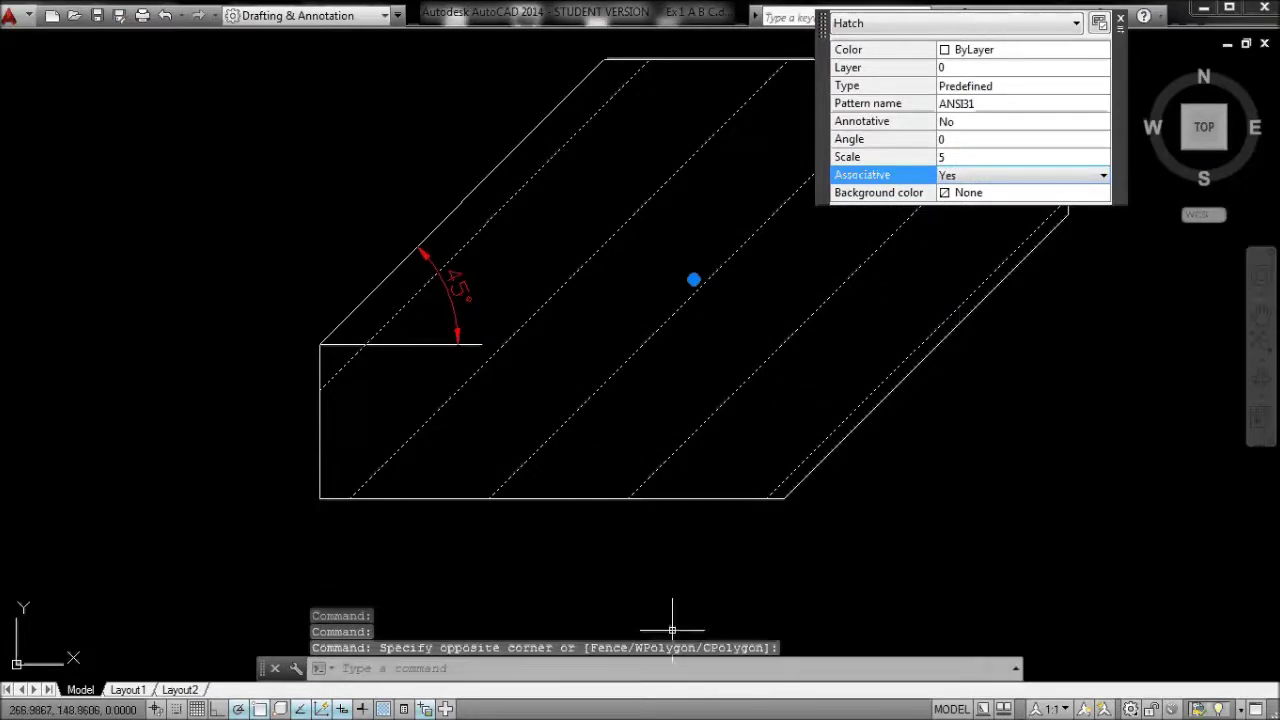
{"action": "left_click", "coordinate": [125, 690]}
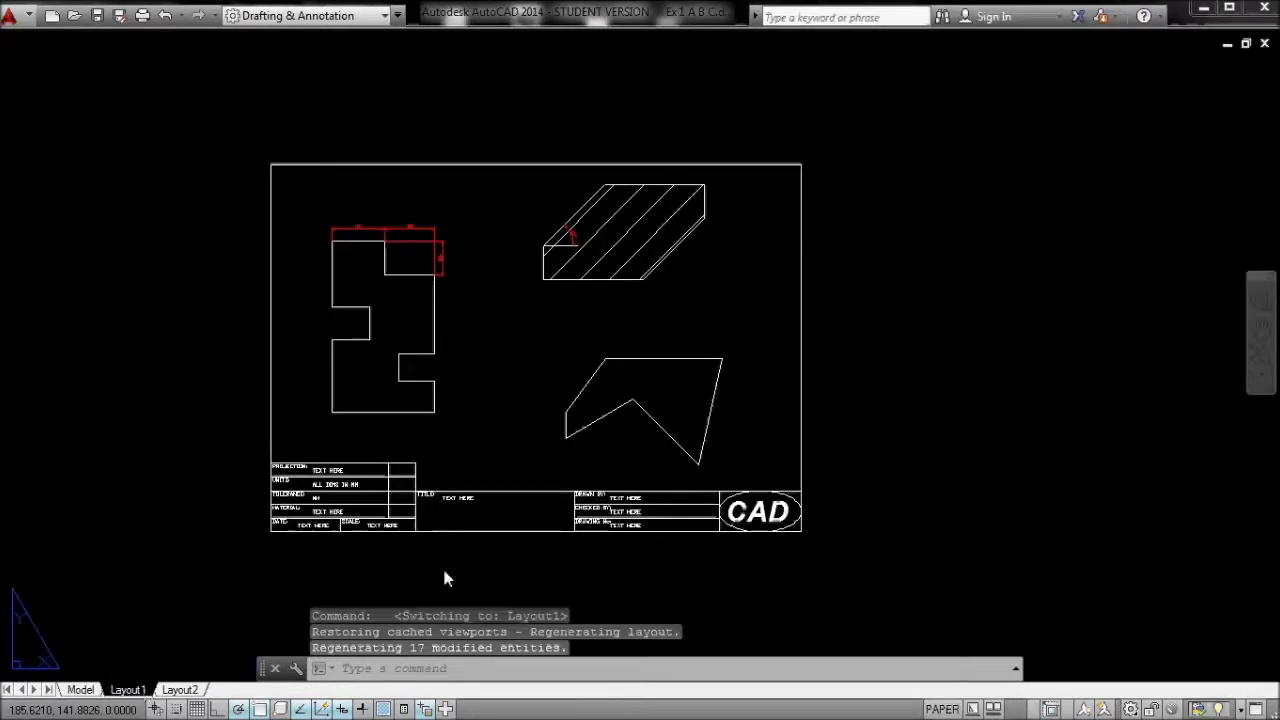
Activate the Layout1 viewport, view its scale list, exit to paper space, and return to Model.
{"action": "left_click", "coordinate": [676, 276]}
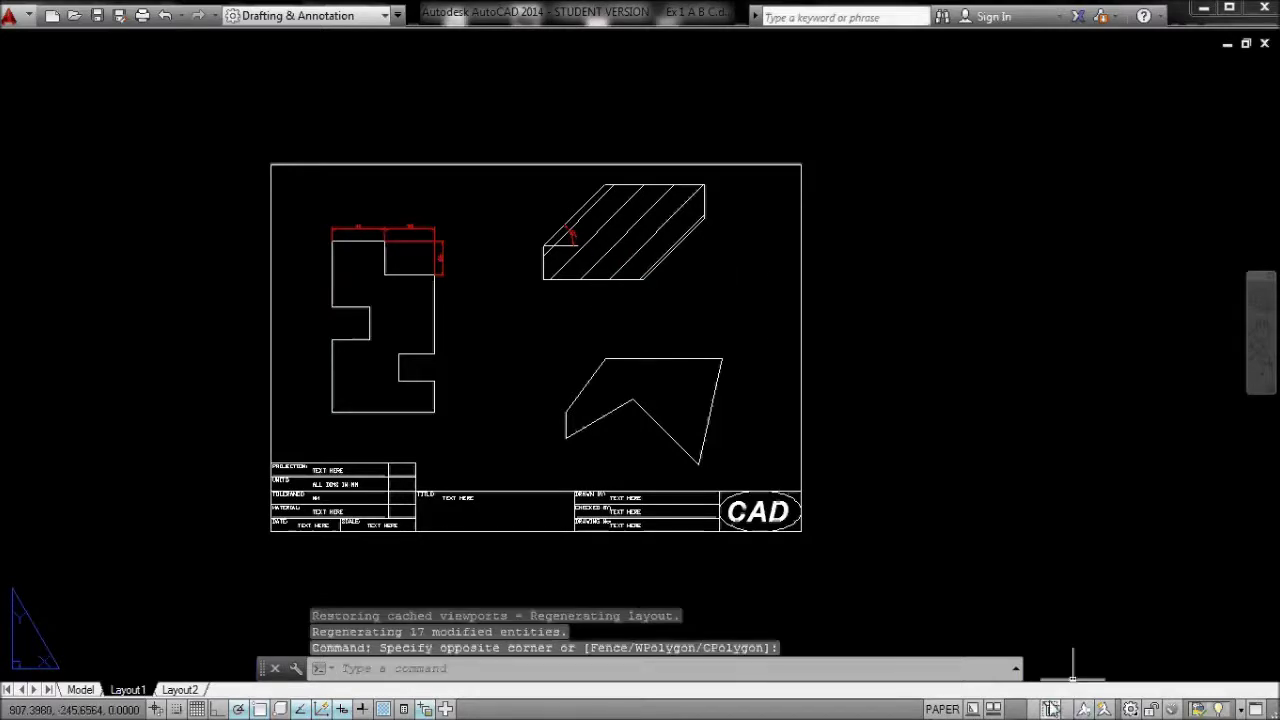
{"action": "double_click", "coordinate": [703, 325]}
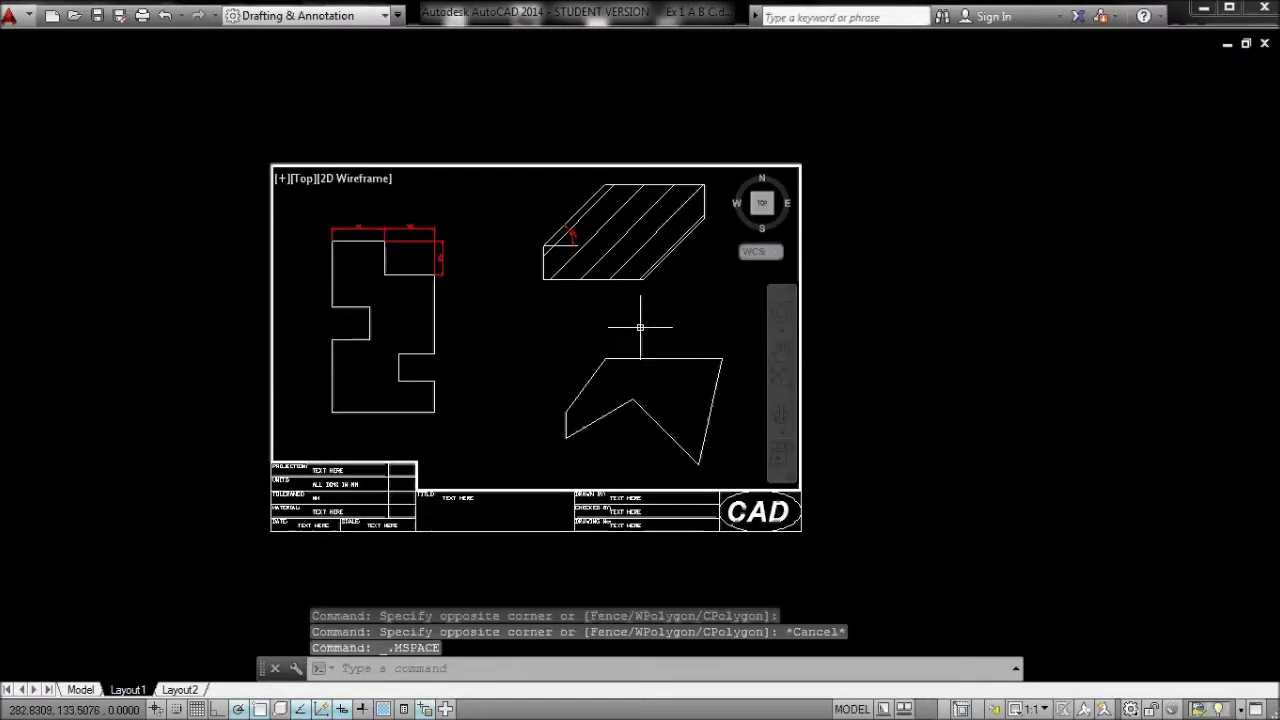
{"action": "left_click", "coordinate": [1043, 709]}
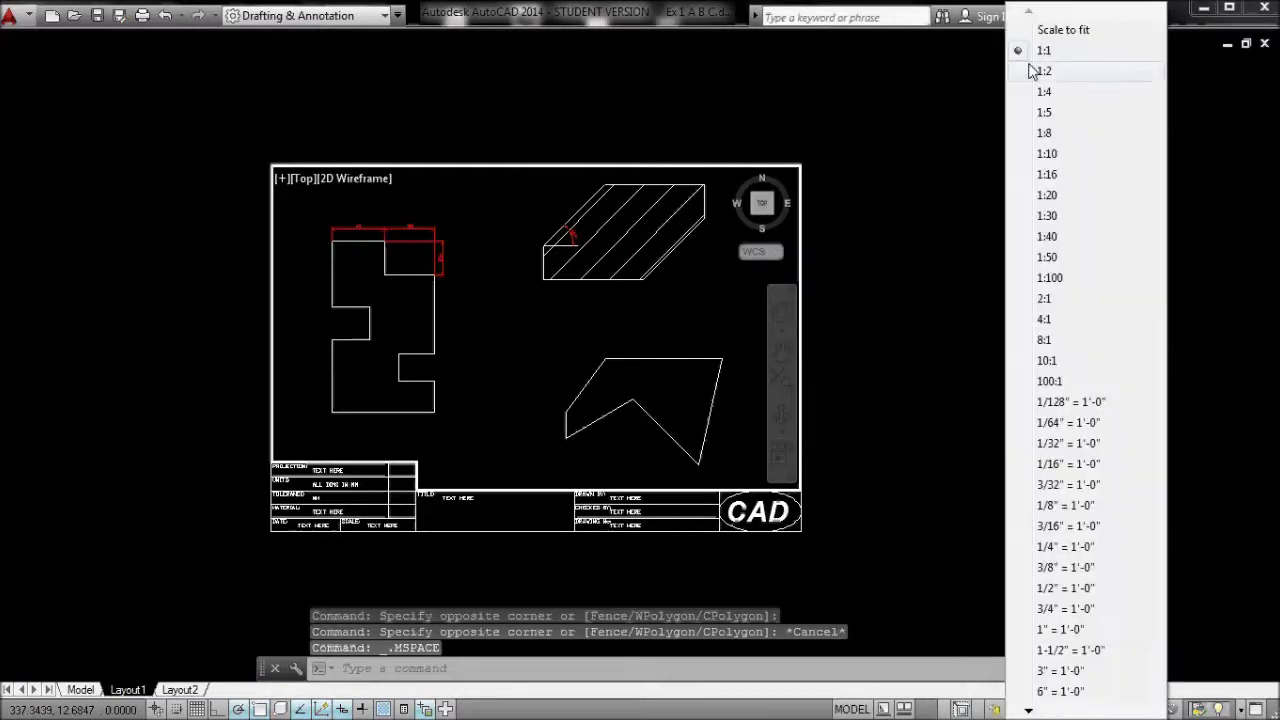
{"action": "double_click", "coordinate": [865, 97]}
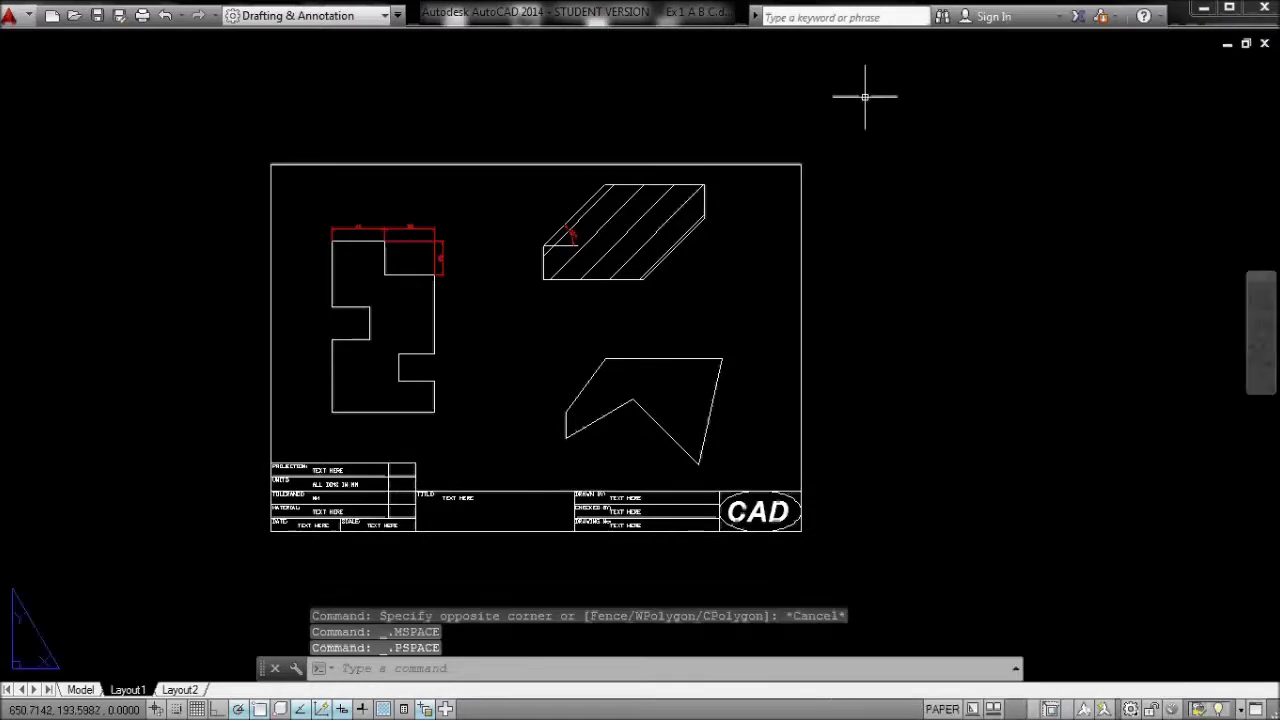
{"action": "left_click", "coordinate": [79, 690]}
Change the parallelogram hatch scale from 5 to 2, then deselect it.
{"action": "left_click", "coordinate": [754, 223]}
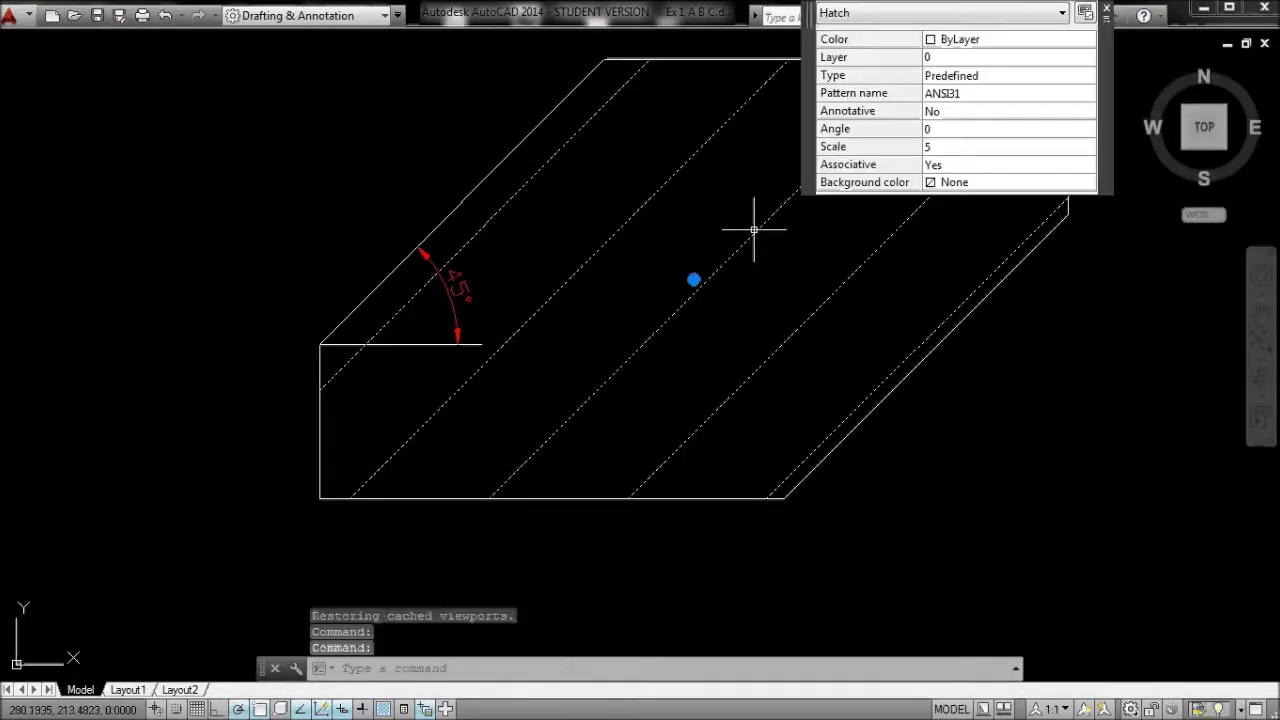
{"action": "left_click", "coordinate": [940, 147]}
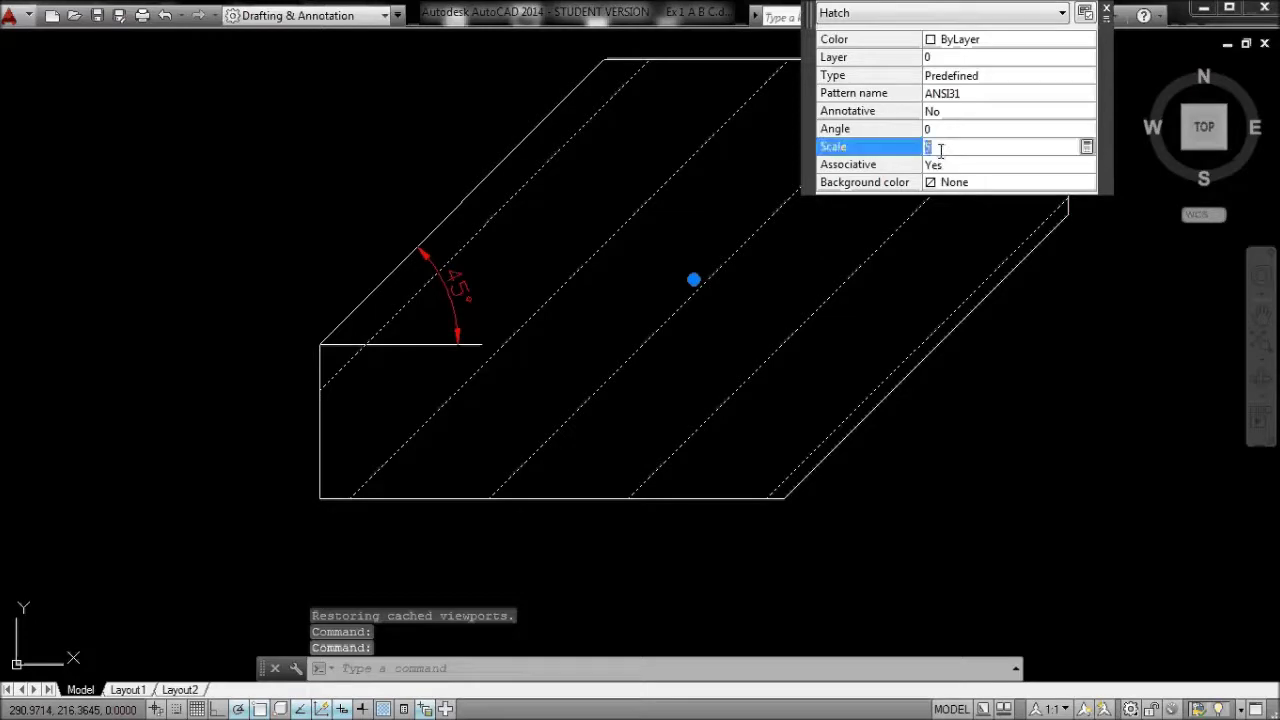
{"action": "type", "text": "2"}
{"action": "key", "text": "Return"}
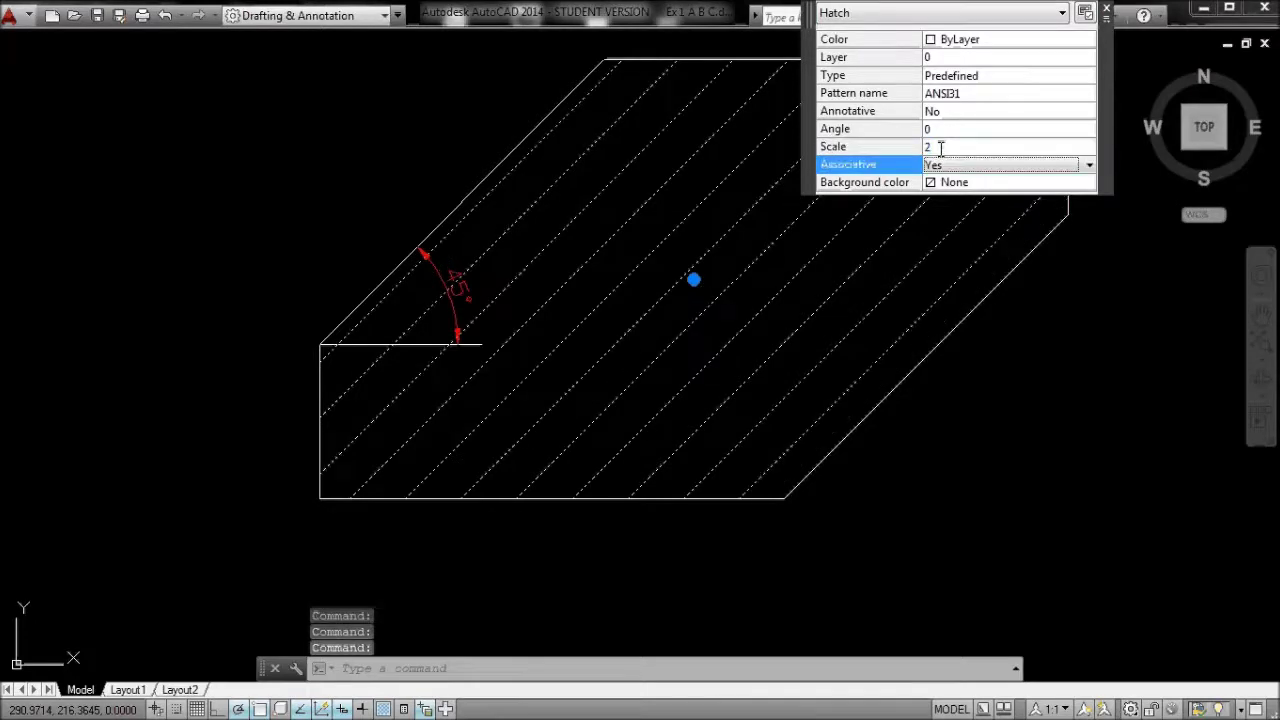
{"action": "left_click", "coordinate": [384, 97]}
{"action": "key", "text": "Escape"}
{"action": "key", "text": "Escape"}
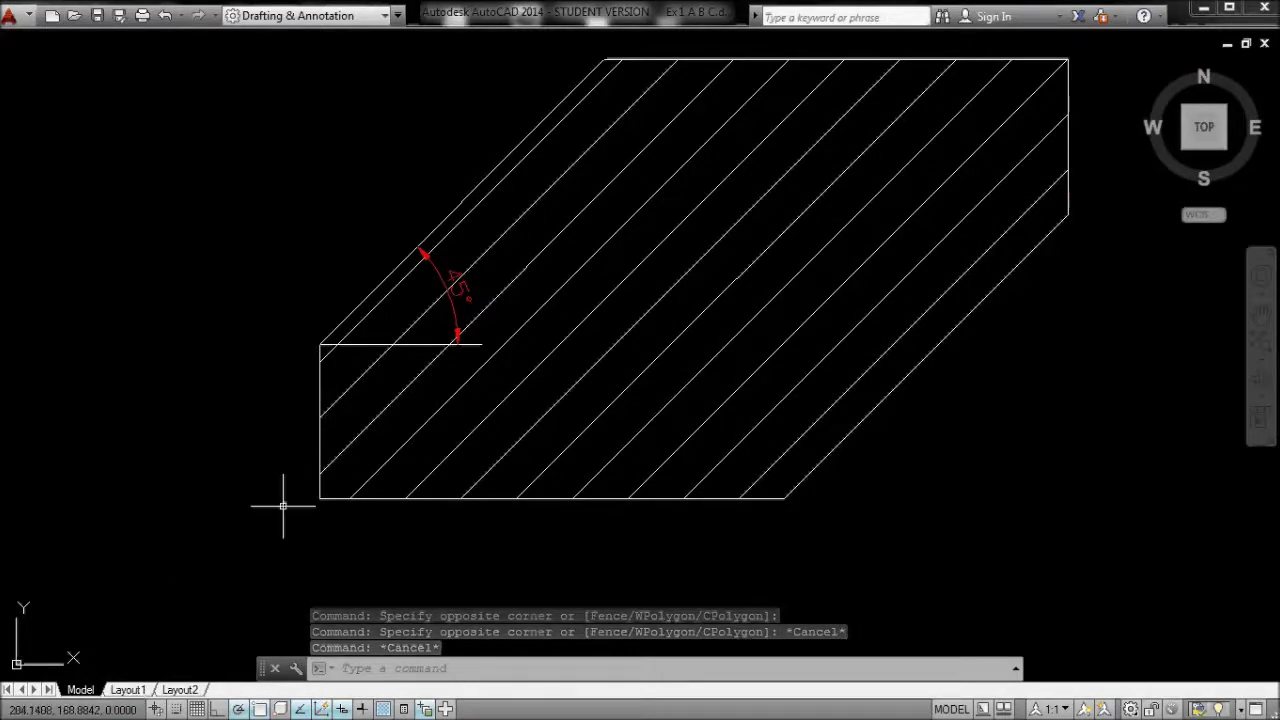
{"action": "scroll", "coordinate": [297, 389], "scroll_direction": "down", "scroll_amount": 5}
Draw a small circle inside the large circle, then open Hatch and Gradient with H.
{"action": "mouse_move", "coordinate": [297, 389]}
{"action": "middle_mouse_down"}
{"action": "mouse_move", "coordinate": [549, 219]}
{"action": "mouse_move", "coordinate": [629, 286]}
{"action": "mouse_move", "coordinate": [351, 329]}
{"action": "middle_mouse_up"}
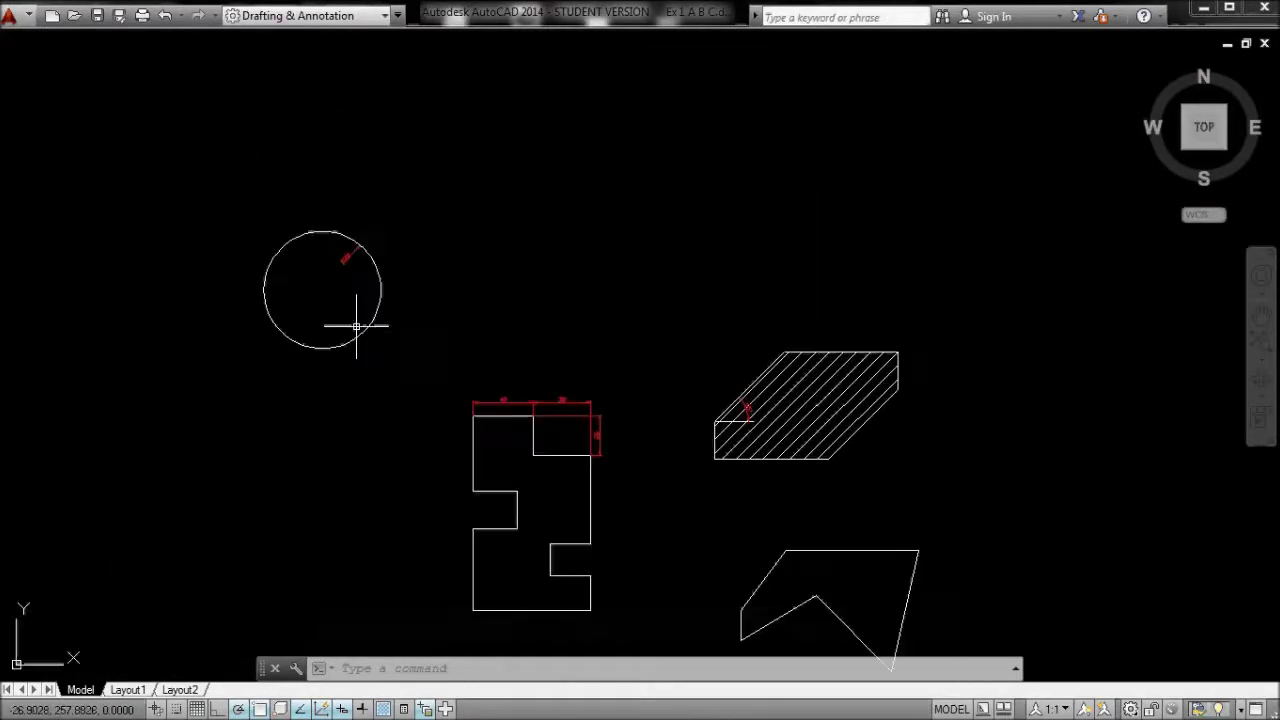
{"action": "scroll", "coordinate": [289, 286], "scroll_direction": "up", "scroll_amount": 4}
{"action": "type", "text": "c"}
{"action": "key", "text": "Return"}
{"action": "left_click", "coordinate": [306, 280]}
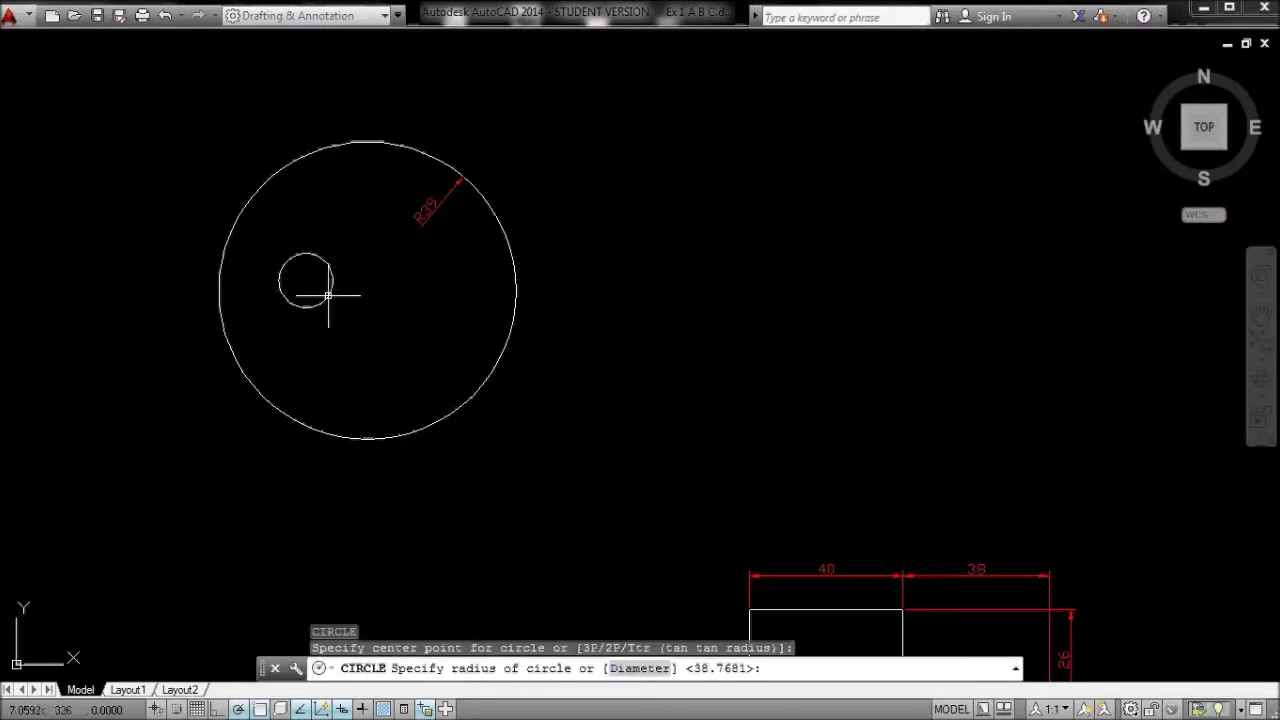
{"action": "left_click", "coordinate": [331, 291]}
{"action": "key", "text": "Escape"}
{"action": "key", "text": "Escape"}
{"action": "type", "text": "h"}
{"action": "key", "text": "Return"}
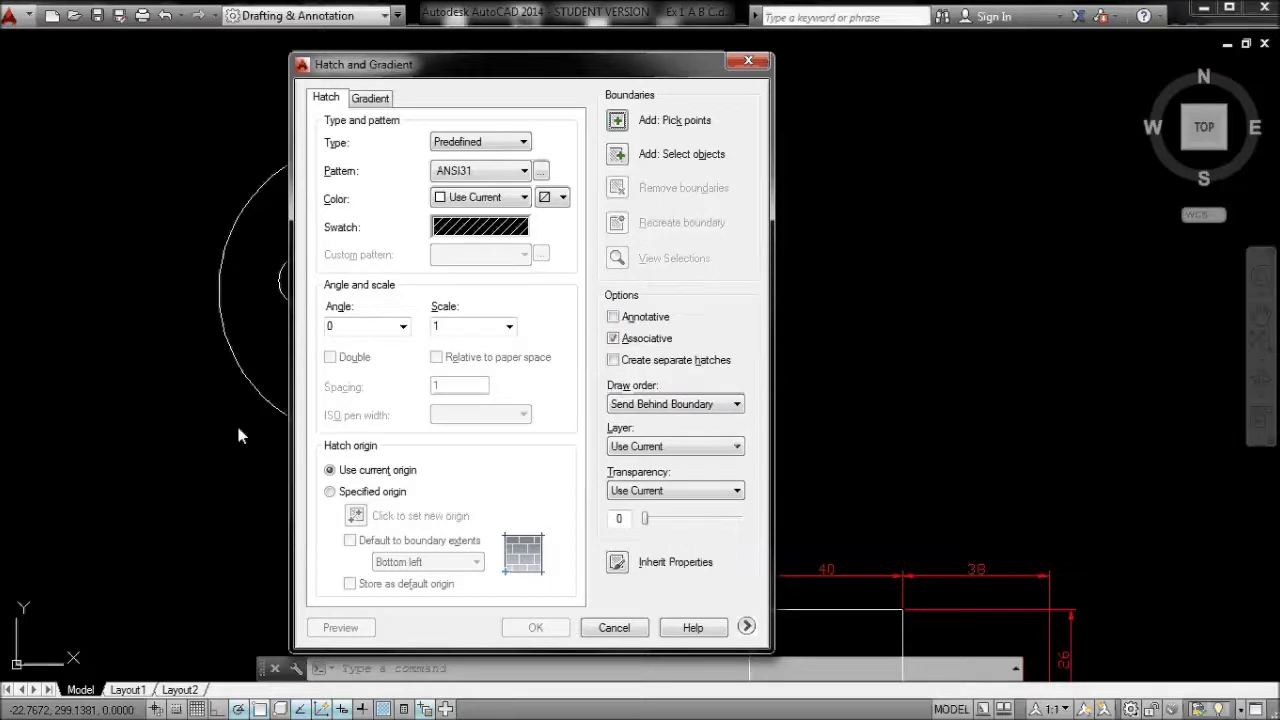
Cancel Hatch and Gradient, switch to Layout1 and back to Model, and zoom over the shapes.
{"action": "key", "text": "Escape"}
{"action": "left_click", "coordinate": [127, 689]}
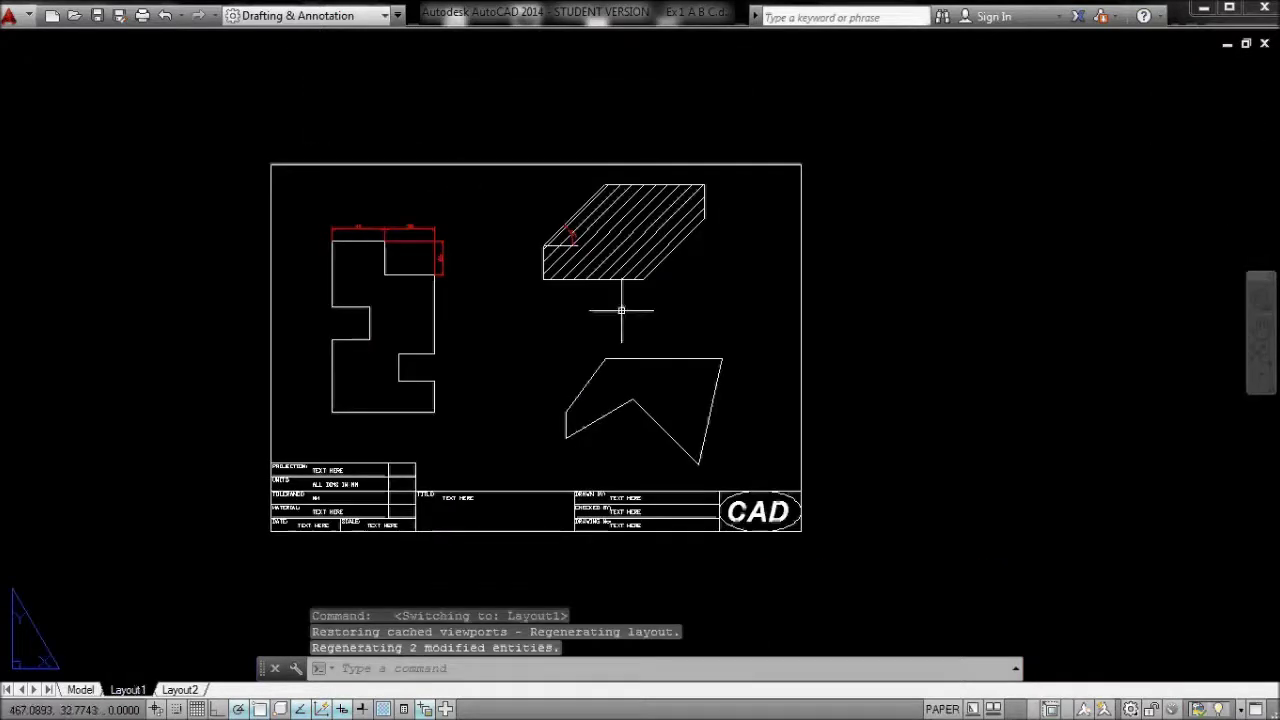
{"action": "left_click", "coordinate": [80, 689]}
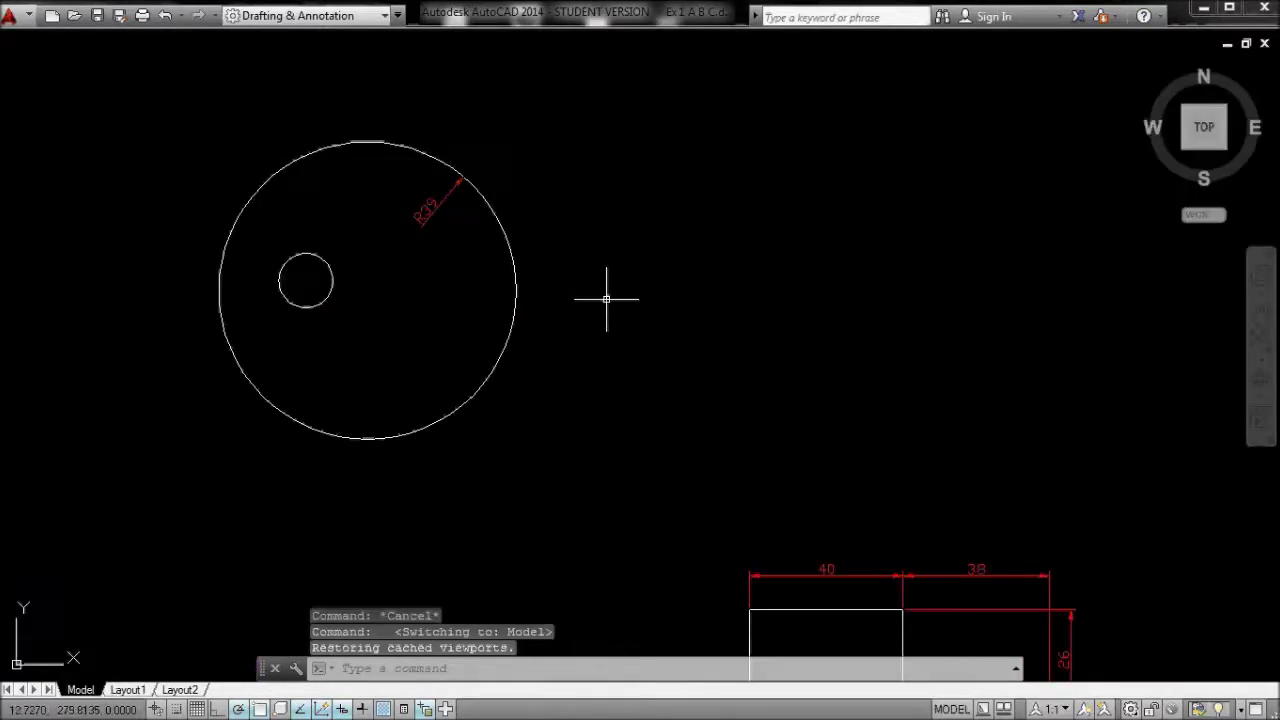
{"action": "scroll", "coordinate": [666, 280], "scroll_direction": "down", "scroll_amount": 8}
{"action": "scroll", "coordinate": [837, 309], "scroll_direction": "up", "scroll_amount": 8}
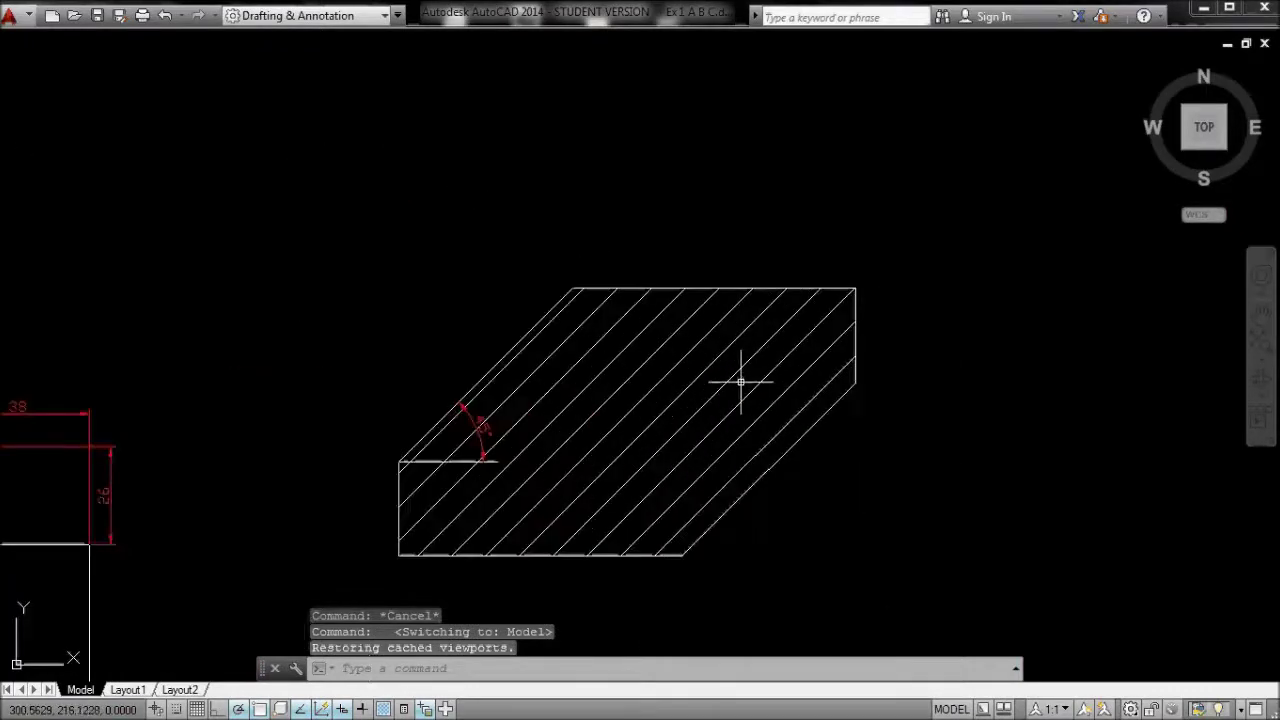
{"action": "scroll", "coordinate": [619, 360], "scroll_direction": "down", "scroll_amount": 6}
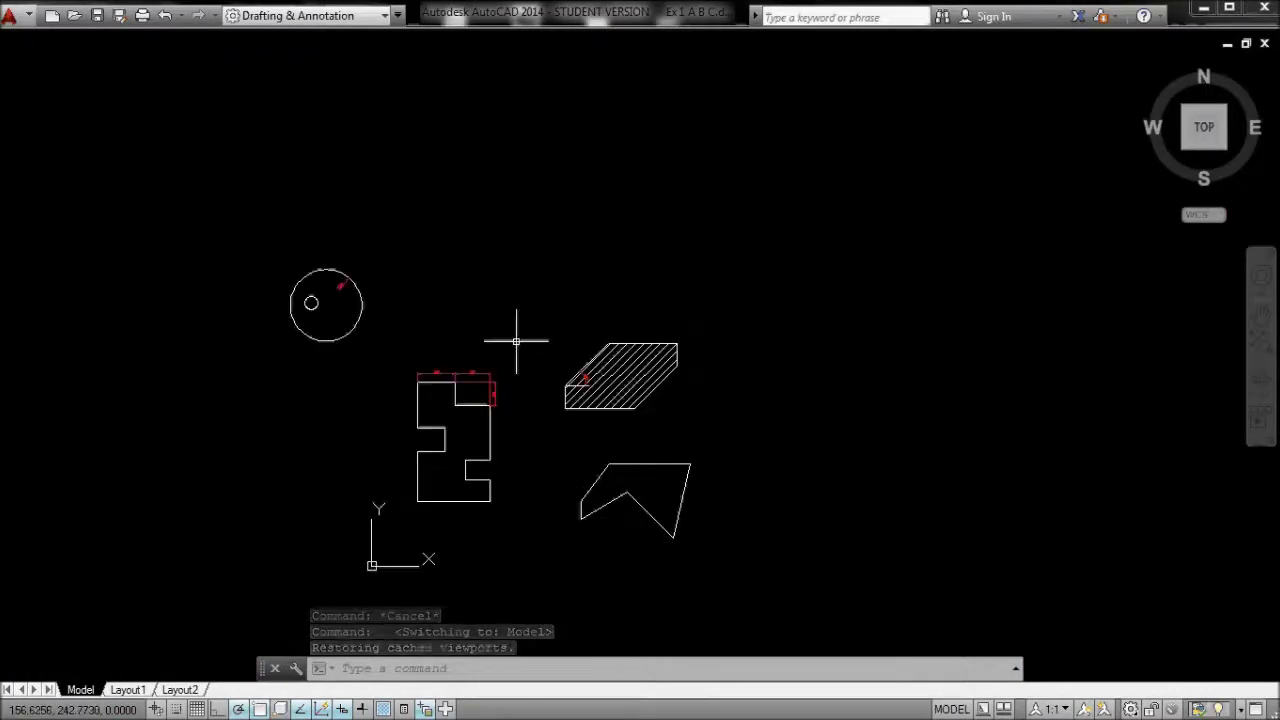
Hatch the large circle with ANSI31 by picking a point inside it.
{"action": "scroll", "coordinate": [391, 263], "scroll_direction": "up", "scroll_amount": 2}
{"action": "scroll", "coordinate": [329, 320], "scroll_direction": "up", "scroll_amount": 4}
{"action": "key", "text": "Escape"}
{"action": "key", "text": "Escape"}
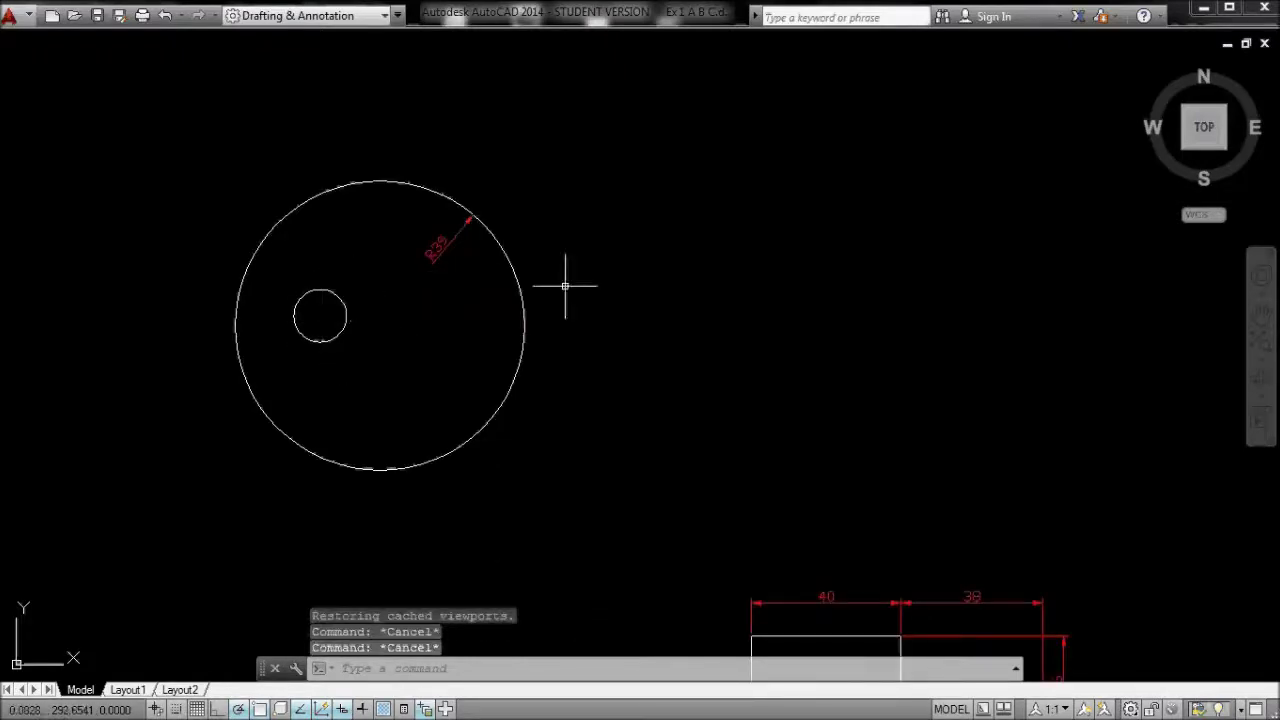
{"action": "type", "text": "h"}
{"action": "key", "text": "Return"}
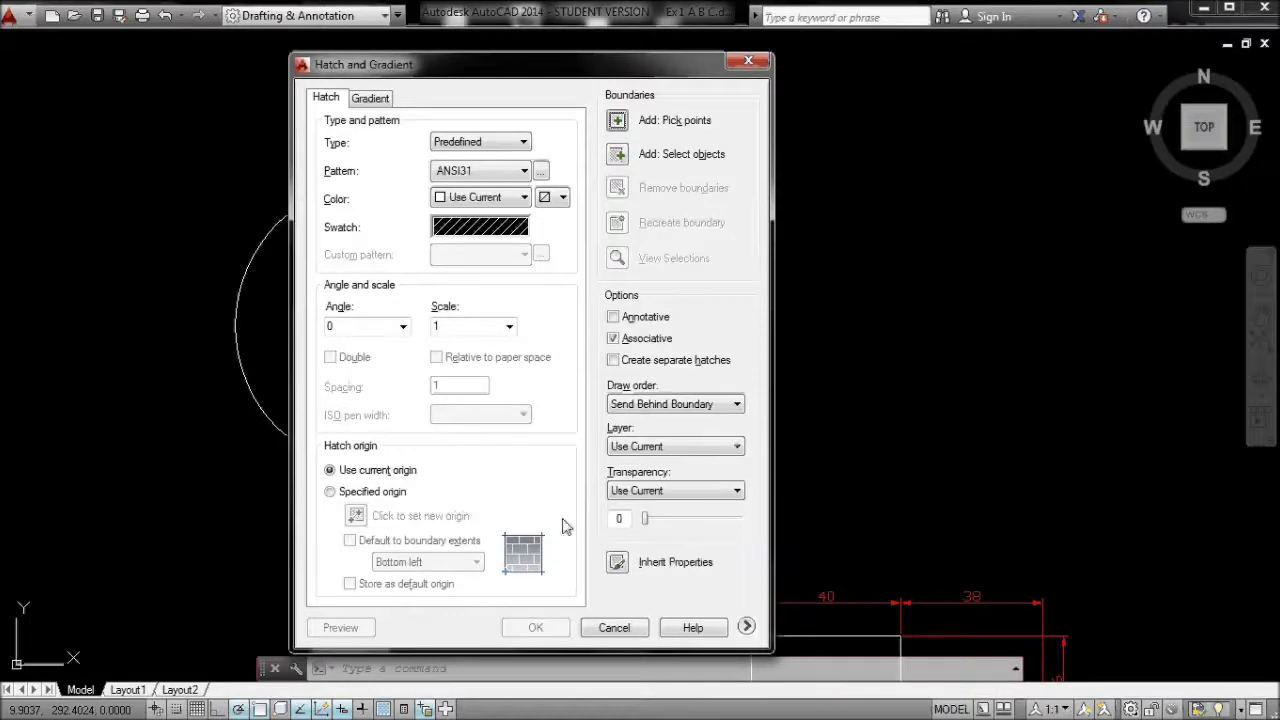
{"action": "left_click", "coordinate": [617, 121]}
{"action": "left_click", "coordinate": [371, 320]}
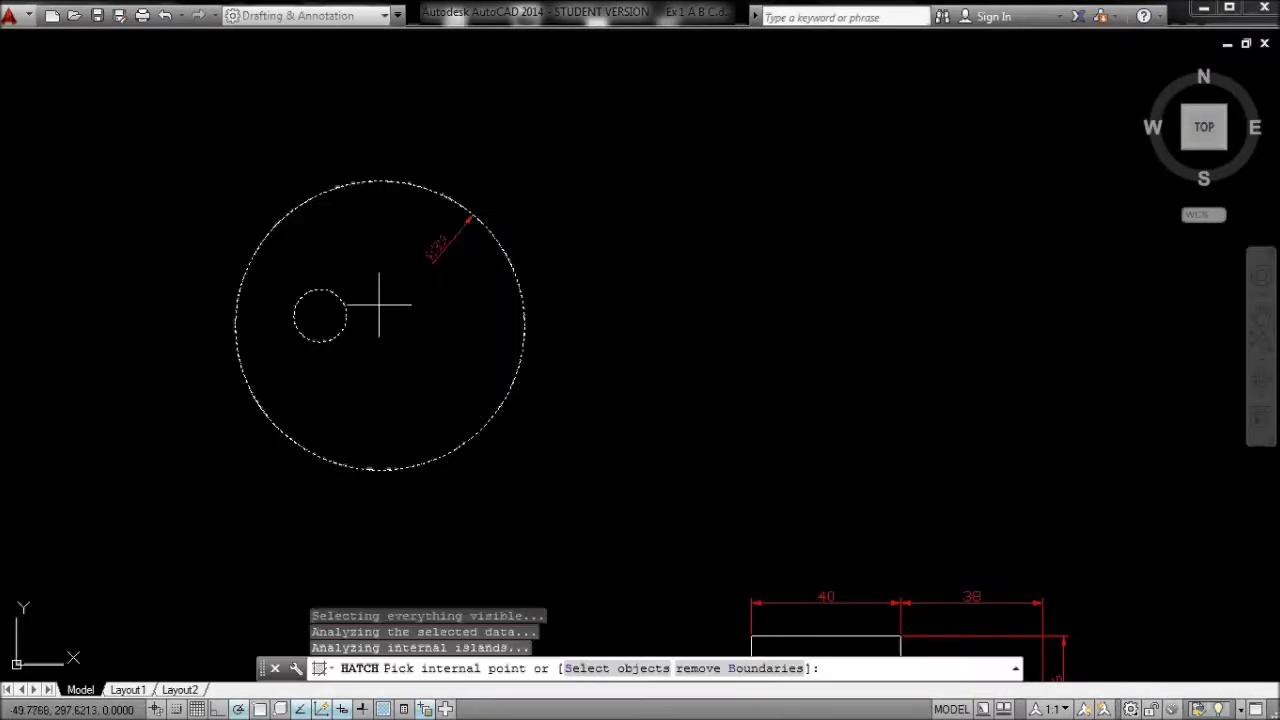
{"action": "key", "text": "Return"}
{"action": "left_click", "coordinate": [535, 627]}
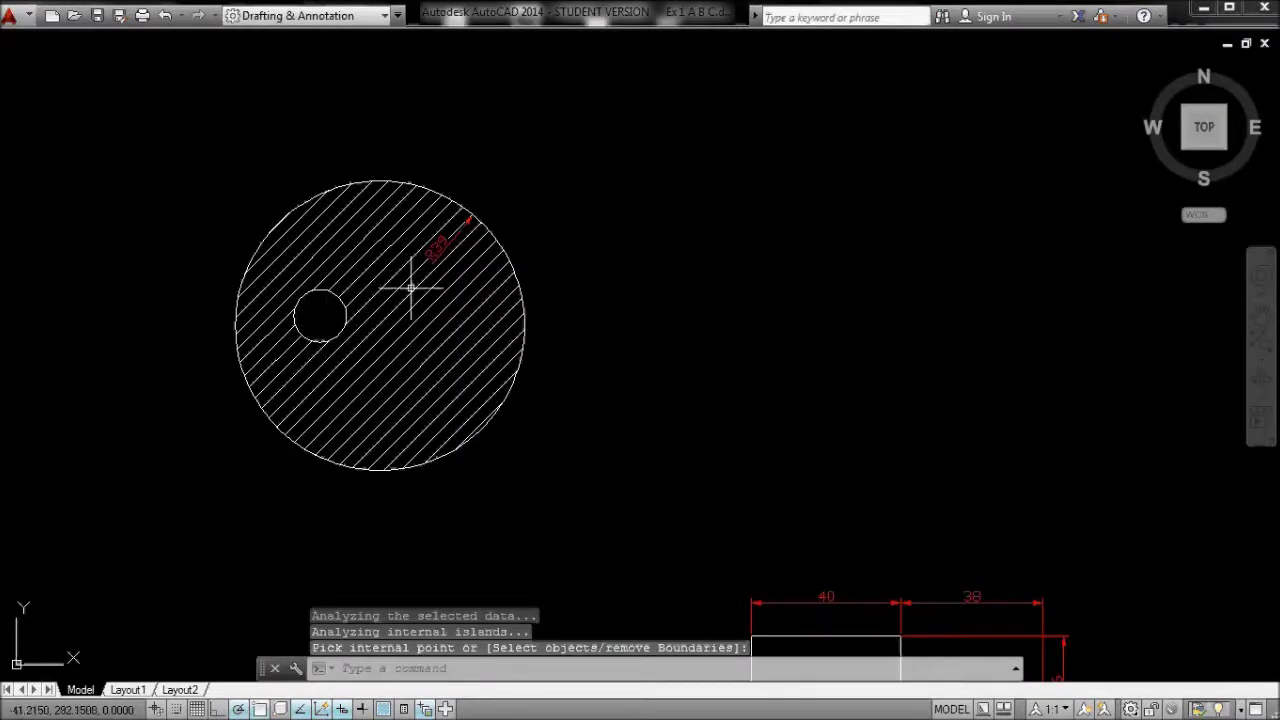
Delete the small inner circle, undo the deletion, and pan to the hatched circle.
{"action": "scroll", "coordinate": [350, 287], "scroll_direction": "up", "scroll_amount": 5}
{"action": "left_click", "coordinate": [303, 285]}
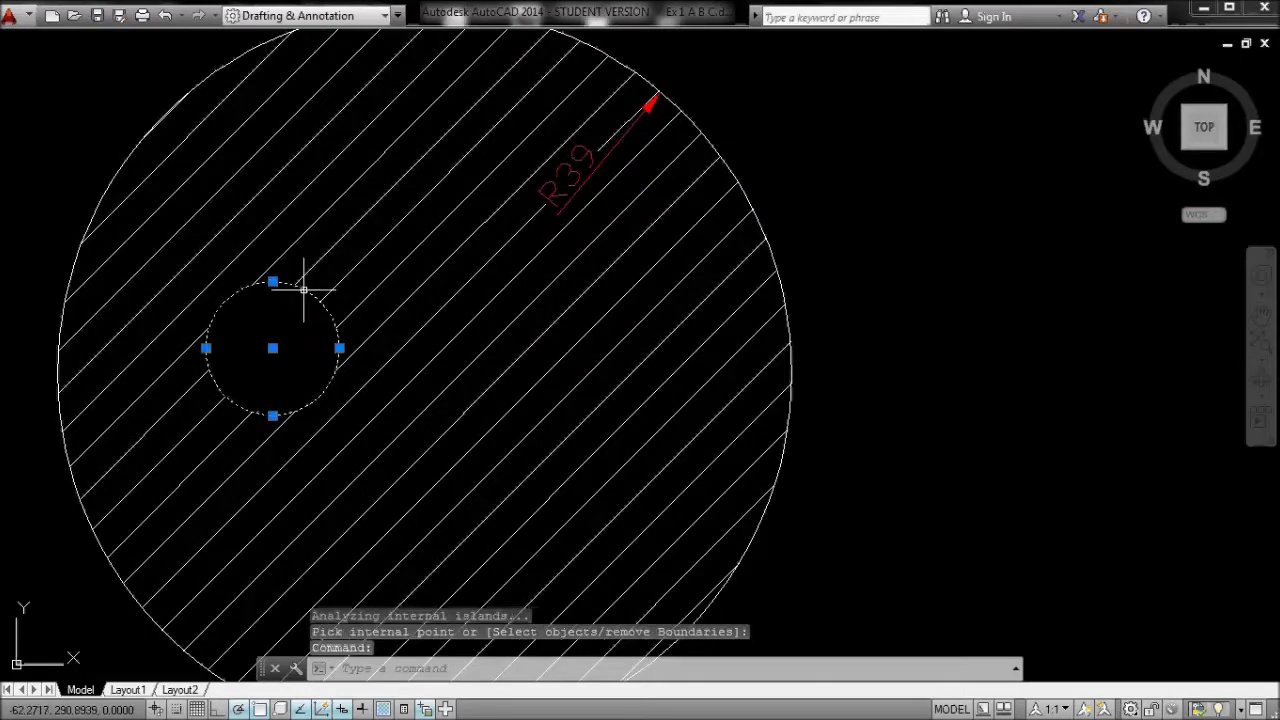
{"action": "key", "text": "Delete"}
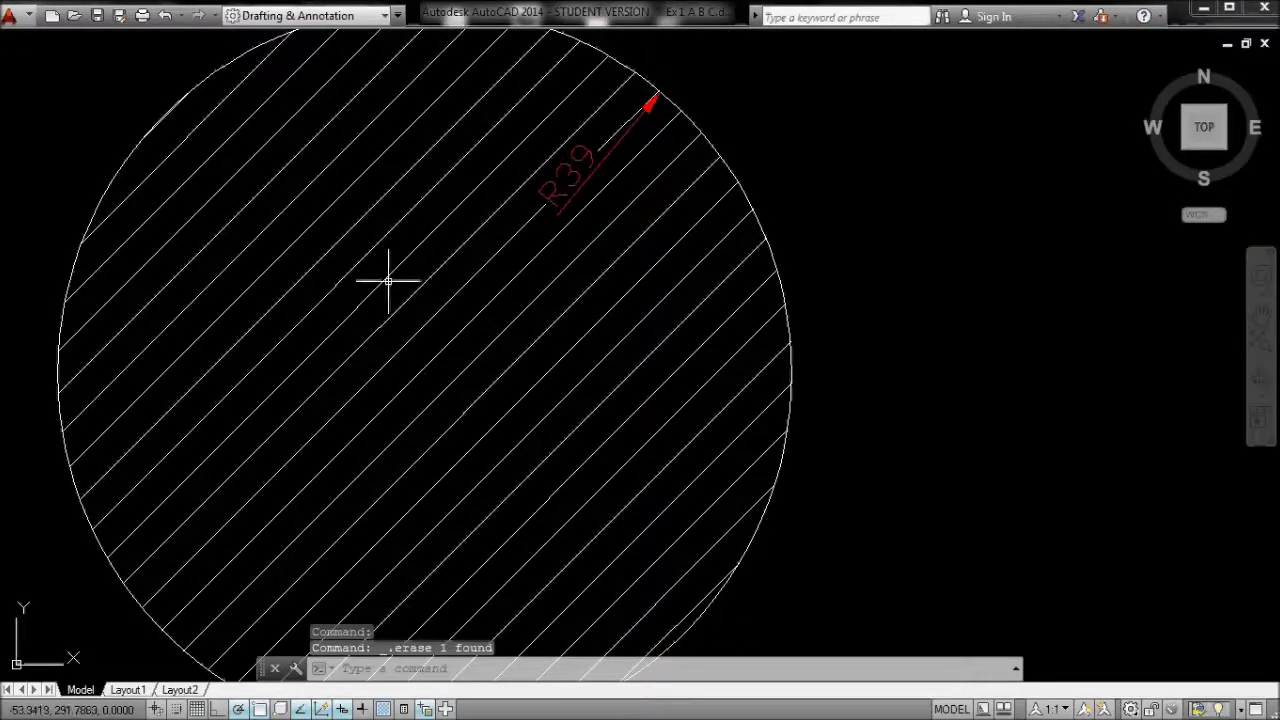
{"action": "key", "text": "ctrl+z"}
{"action": "scroll", "coordinate": [565, 277], "scroll_direction": "down", "scroll_amount": 8}
{"action": "middle_click_drag", "start_coordinate": [645, 323], "coordinate": [459, 330]}
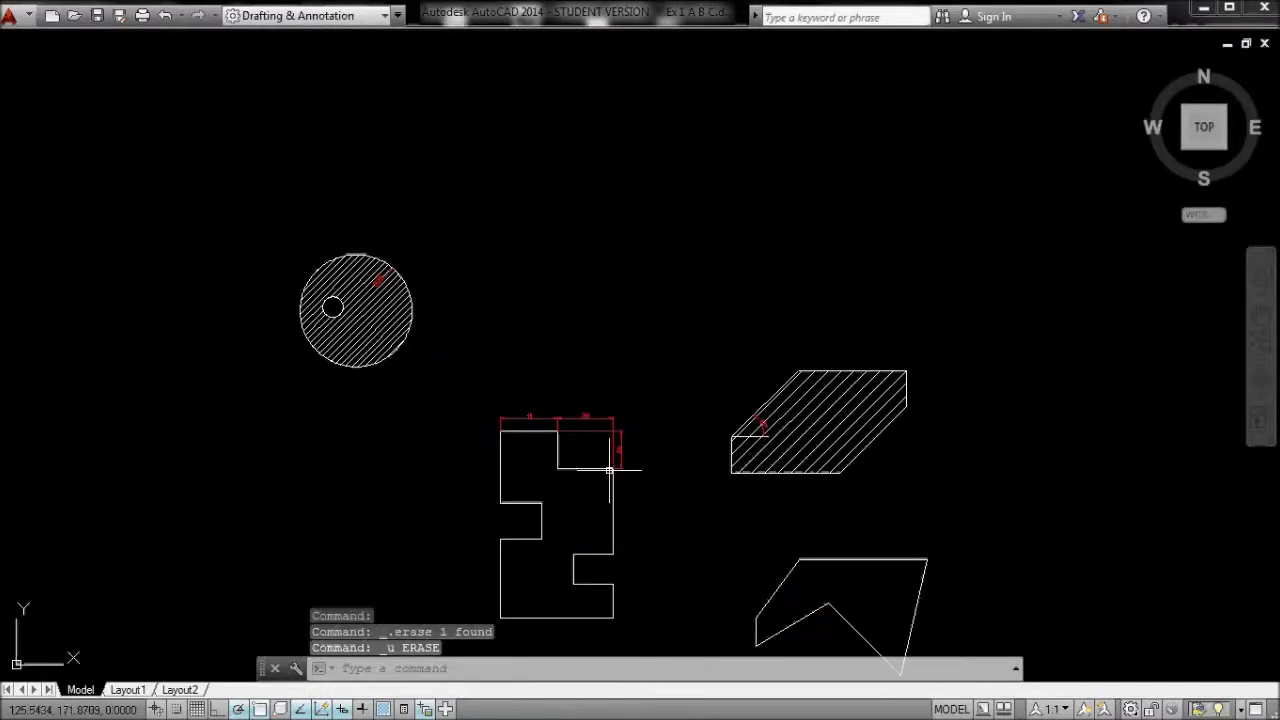
{"action": "middle_click_drag", "start_coordinate": [609, 466], "coordinate": [457, 306]}
{"action": "scroll", "coordinate": [605, 350], "scroll_direction": "up", "scroll_amount": 2}
{"action": "middle_click_drag", "start_coordinate": [352, 313], "coordinate": [429, 186]}
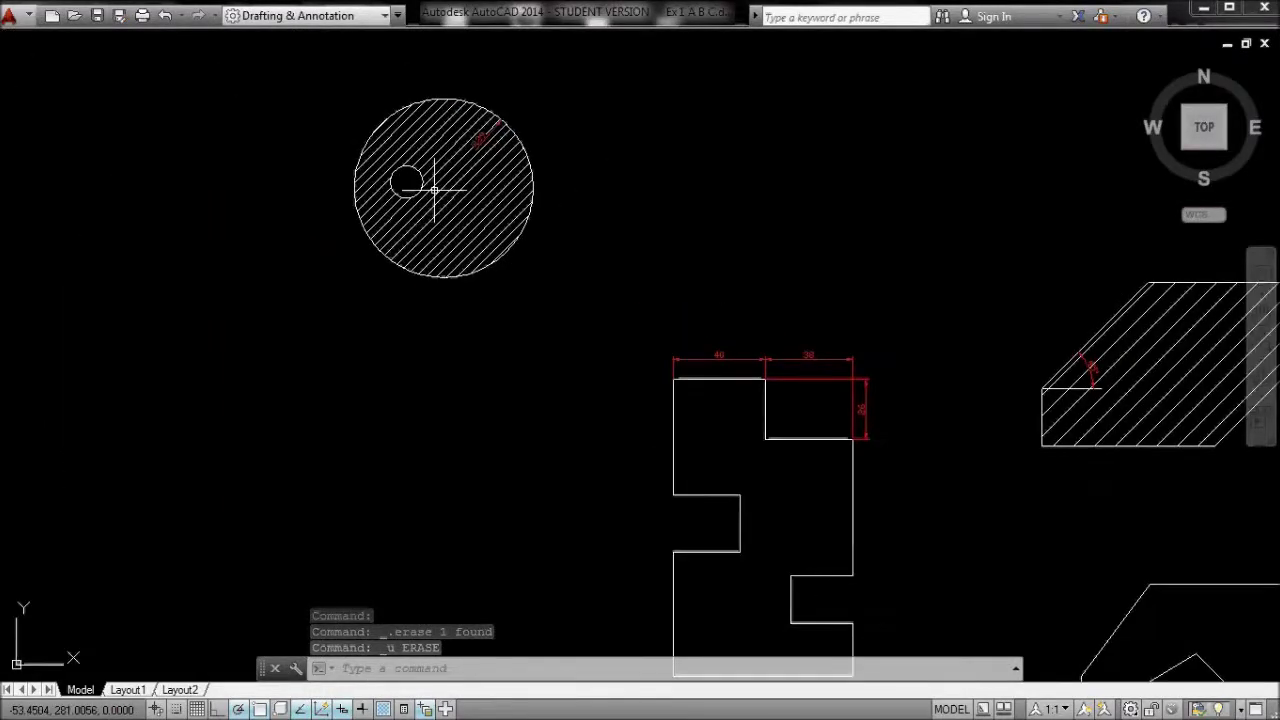
{"action": "left_click", "coordinate": [436, 186]}
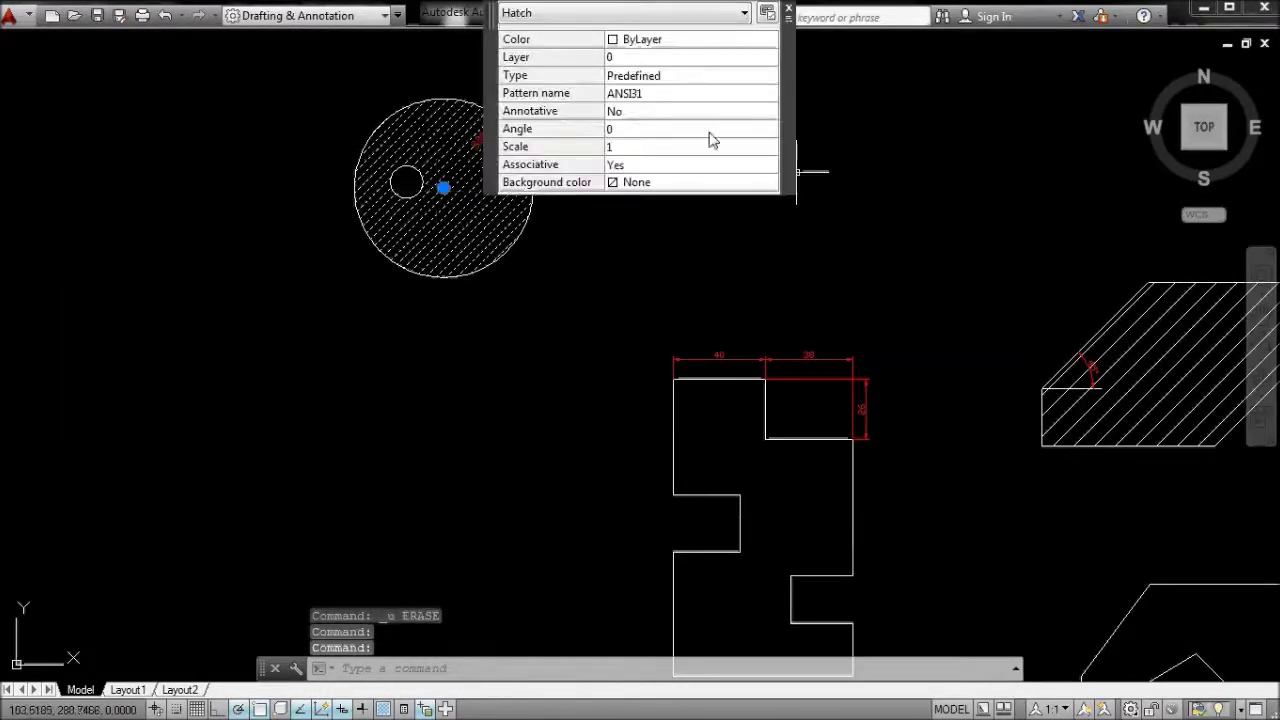
{"action": "left_click", "coordinate": [636, 96]}
{"action": "left_click", "coordinate": [769, 93]}
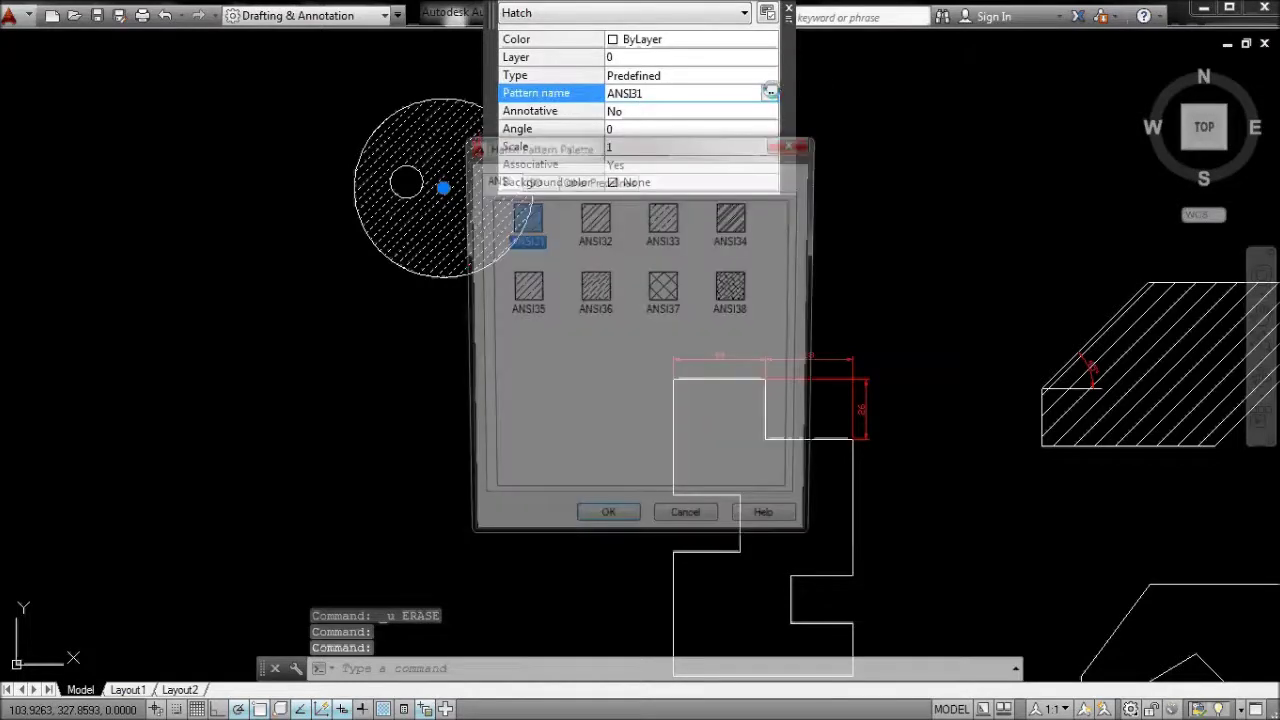
{"action": "left_click", "coordinate": [529, 180]}
{"action": "left_click", "coordinate": [597, 180]}
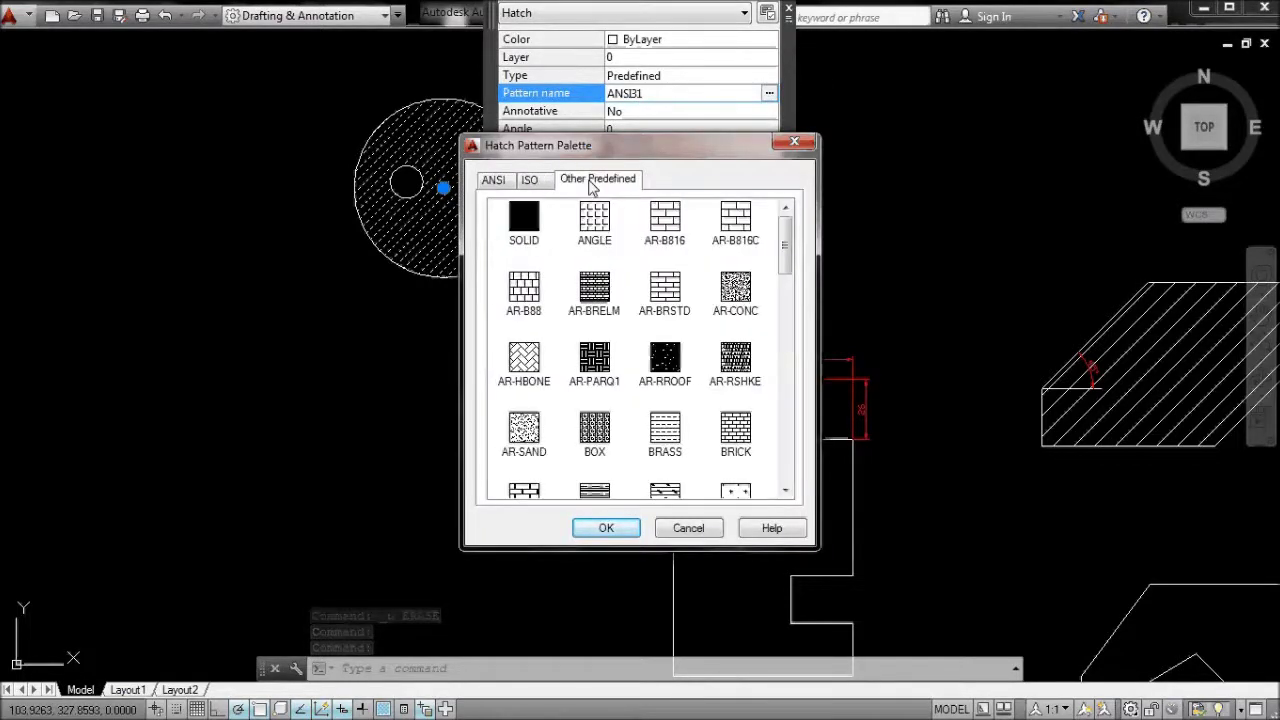
{"action": "key", "text": "Escape"}
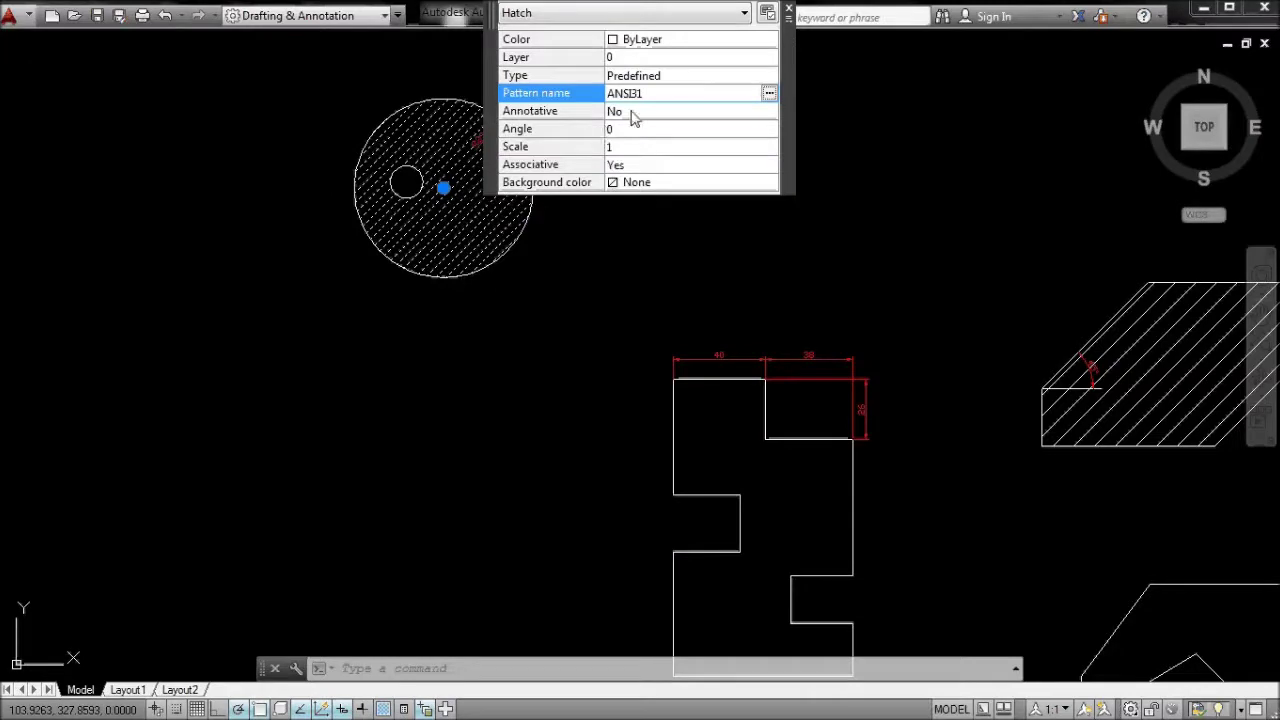
{"action": "left_click", "coordinate": [655, 112]}
{"action": "key", "text": "Escape"}
{"action": "key", "text": "Escape"}
{"action": "key", "text": "Escape"}
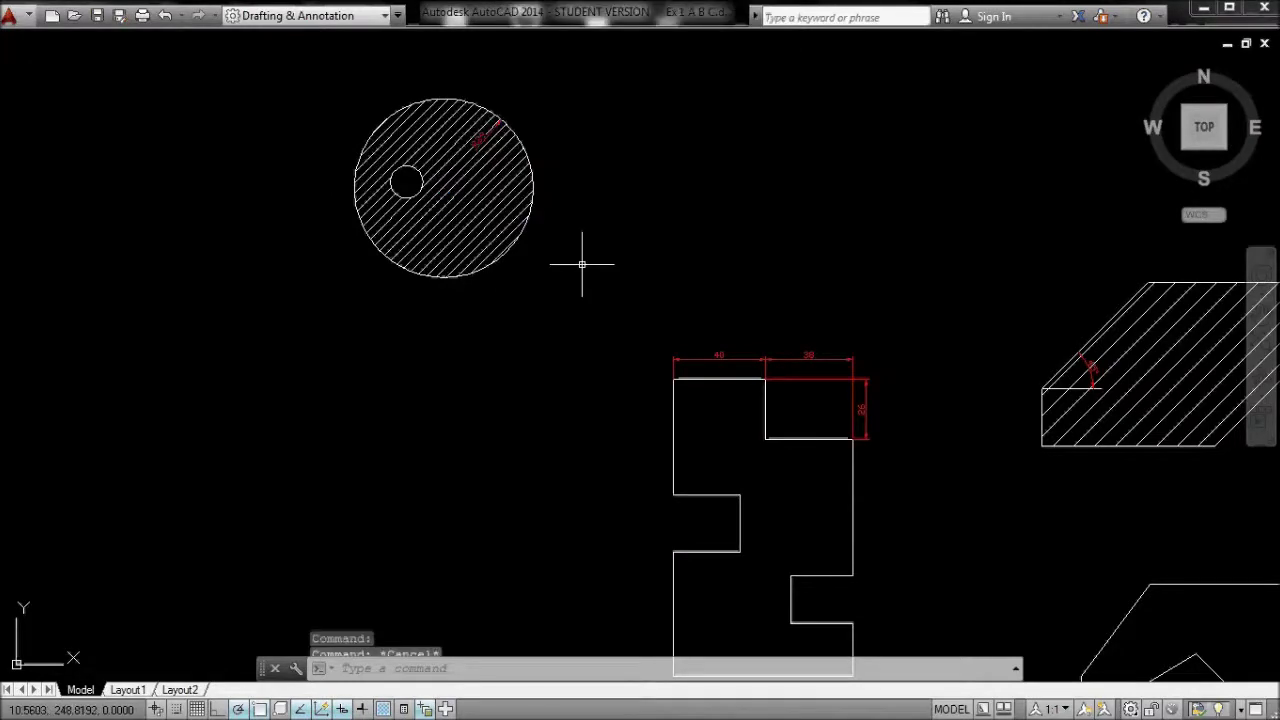
{"action": "mouse_move", "coordinate": [617, 286]}
{"action": "middle_mouse_down"}
{"action": "mouse_move", "coordinate": [500, 314]}
{"action": "mouse_move", "coordinate": [444, 389]}
{"action": "middle_mouse_up"}
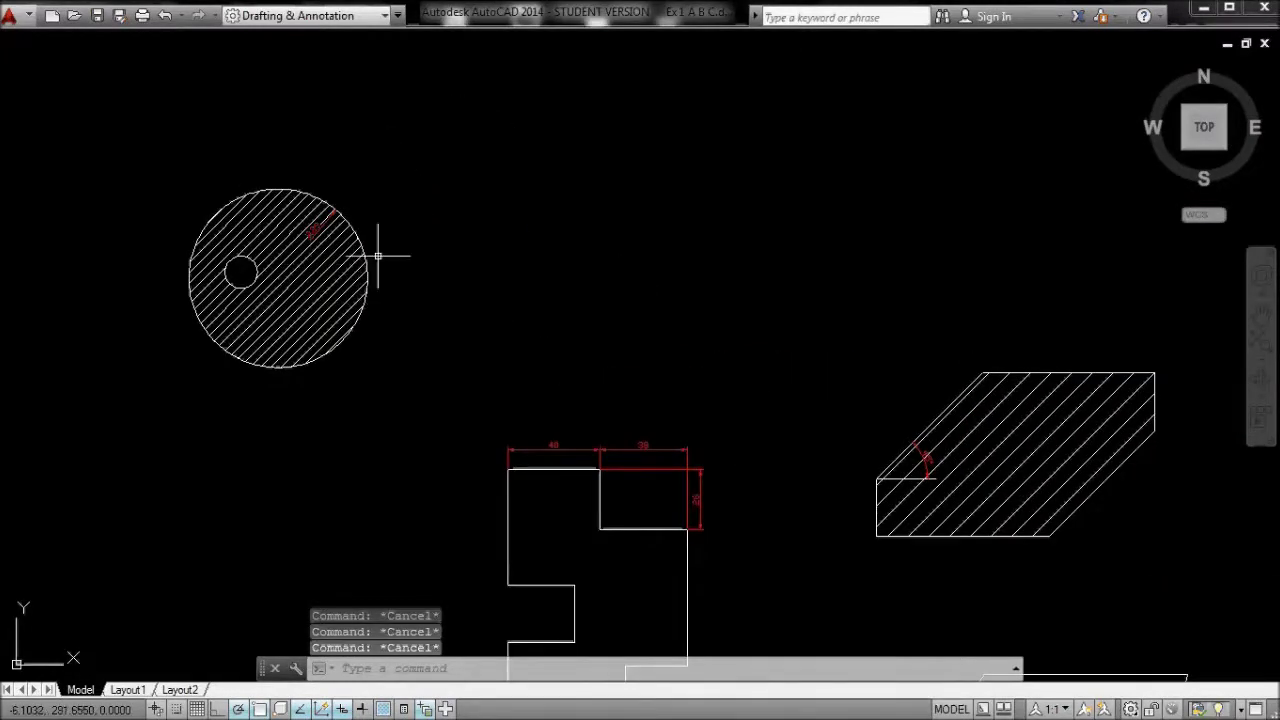
Create a layer named Hatch with grey colour 8 and close the Layer Properties Manager.
{"action": "type", "text": "la"}
{"action": "key", "text": "Return"}
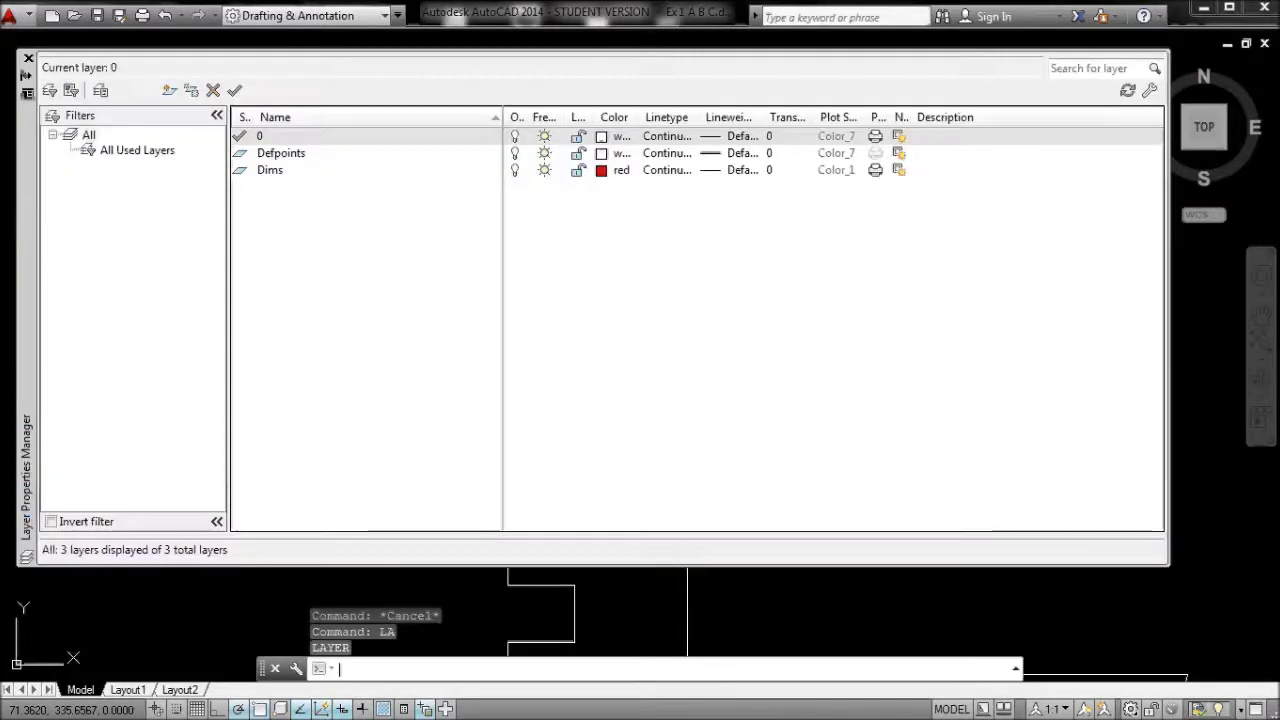
{"action": "left_click", "coordinate": [169, 91]}
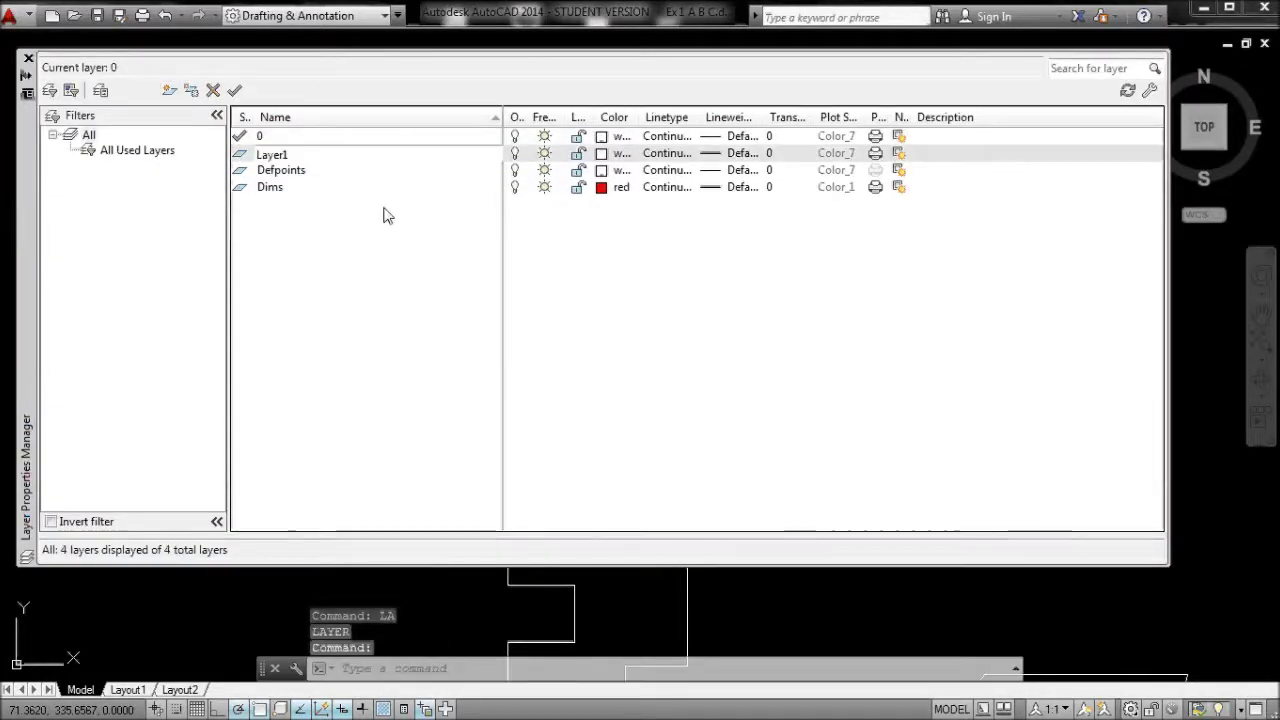
{"action": "left_click", "coordinate": [300, 154]}
{"action": "type", "text": "Hatch"}
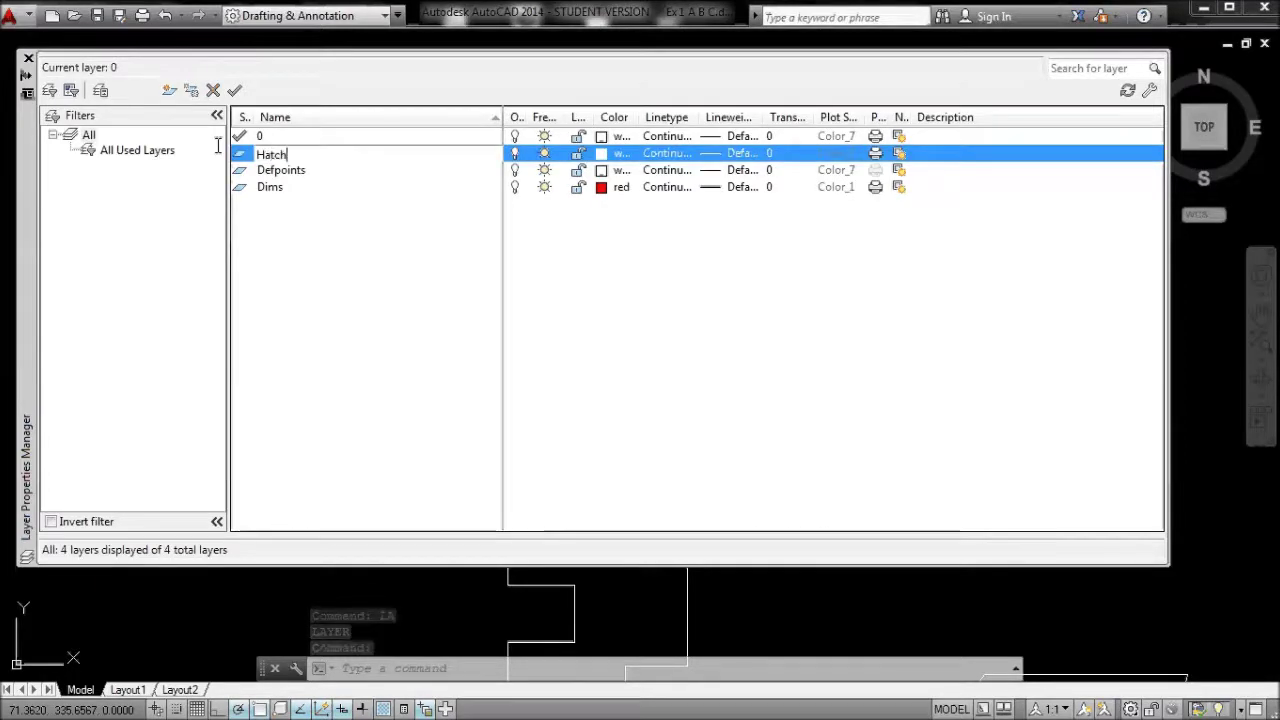
{"action": "left_click", "coordinate": [602, 154]}
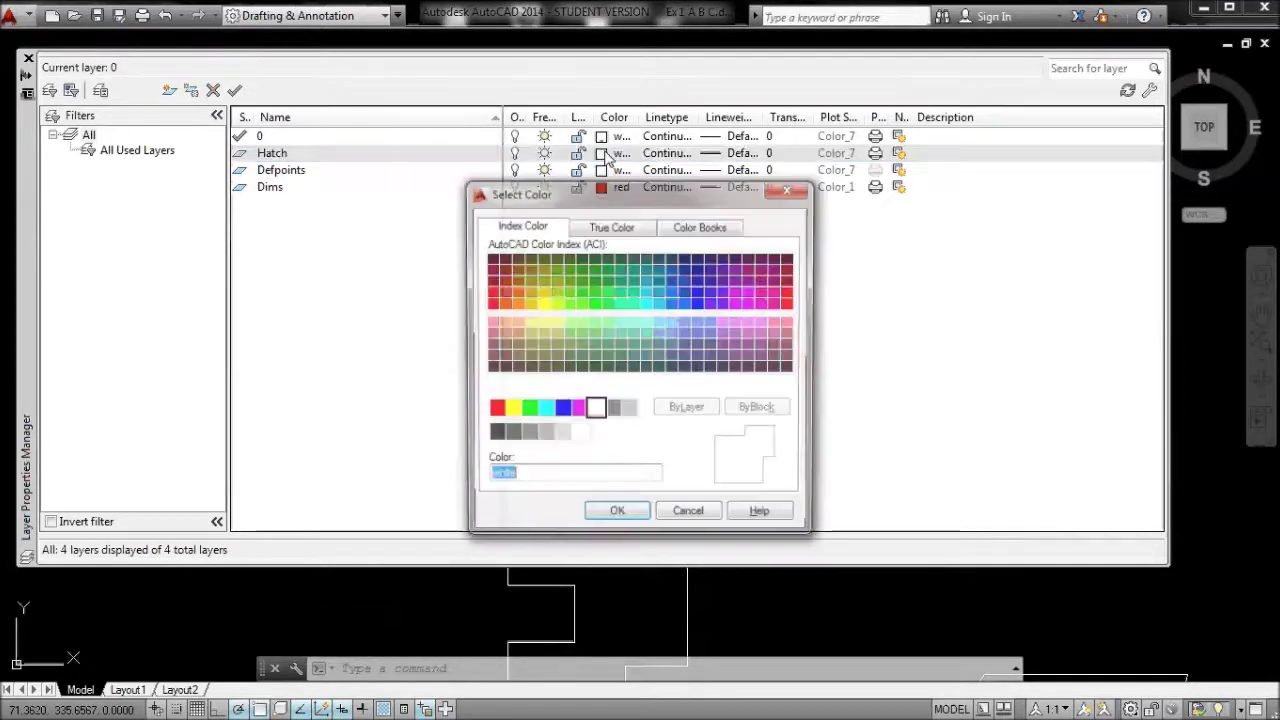
{"action": "left_click", "coordinate": [613, 410]}
{"action": "left_click", "coordinate": [616, 515]}
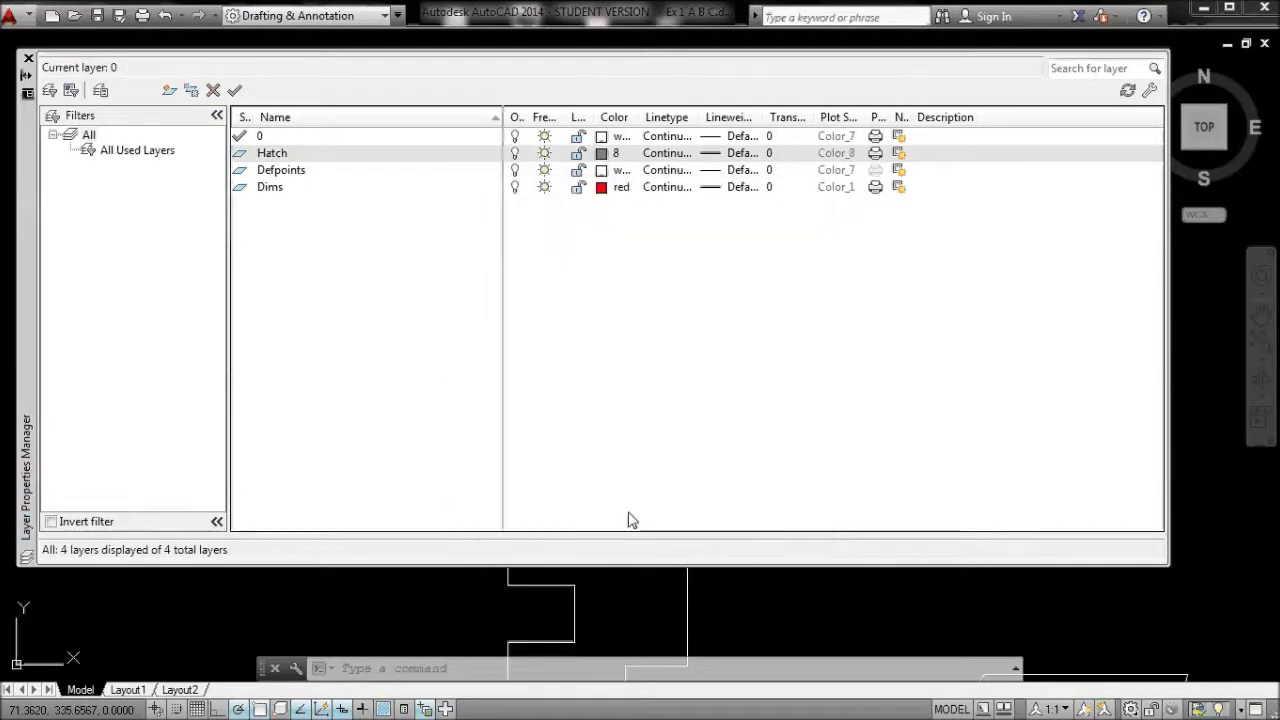
{"action": "left_click", "coordinate": [29, 60]}
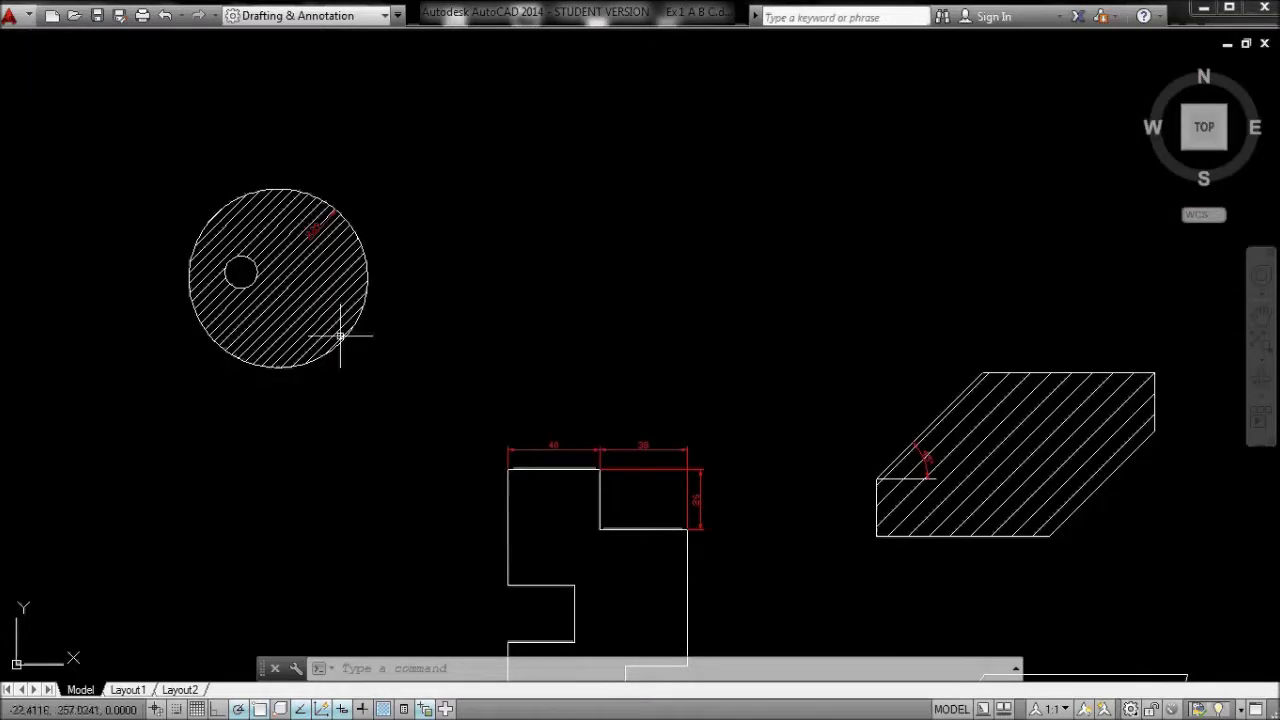
Restore the ribbon with RIBBON and move the circle's hatch onto the Hatch layer.
{"action": "left_click", "coordinate": [297, 270]}
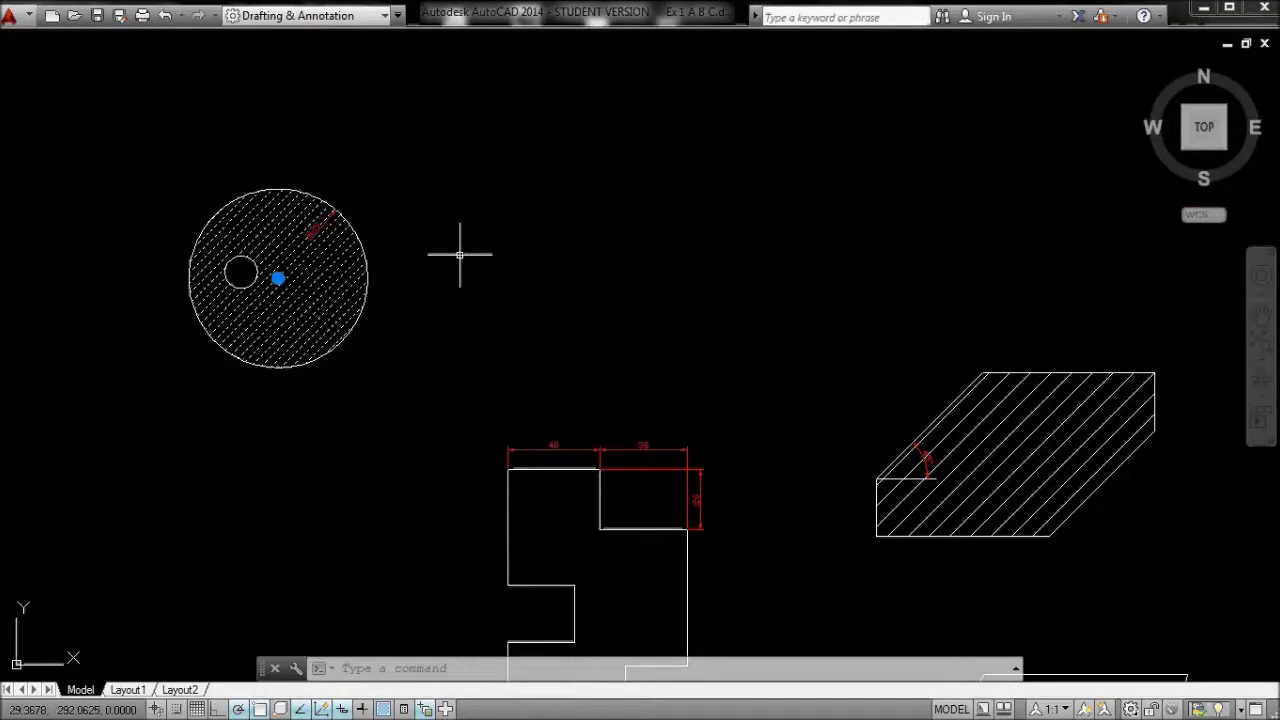
{"action": "type", "text": "ri"}
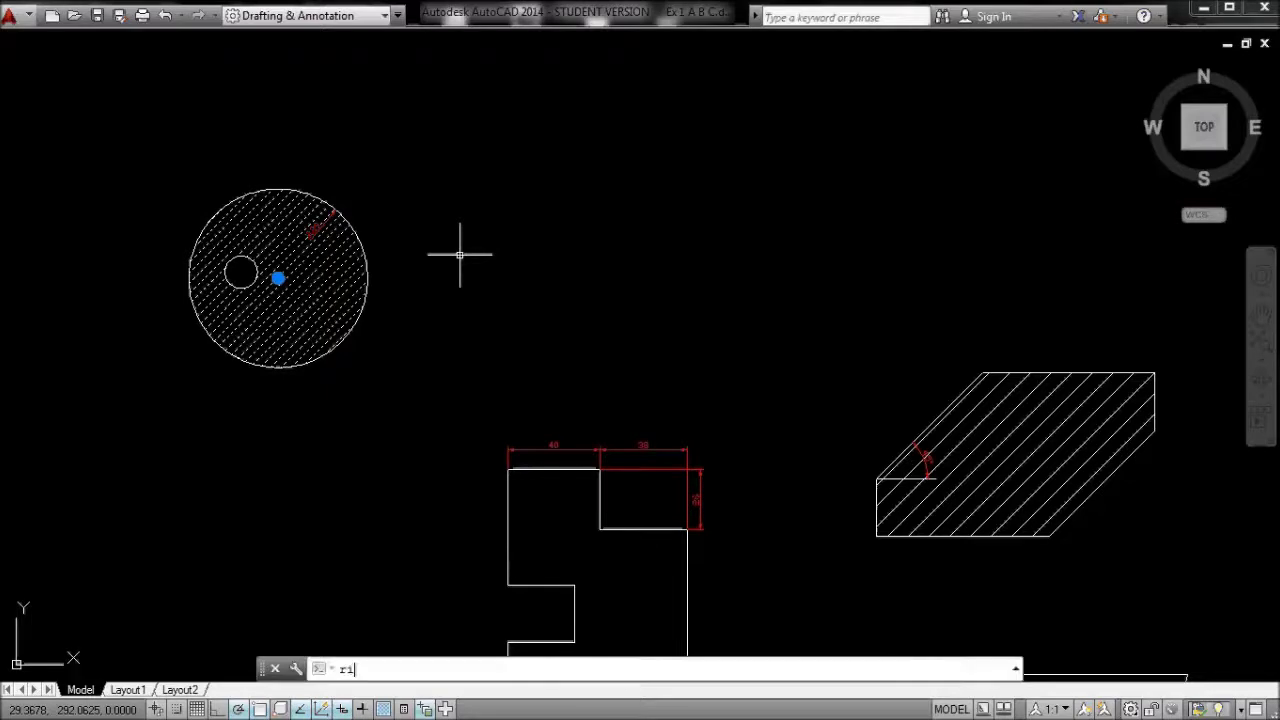
{"action": "type", "text": "bbon"}
{"action": "key", "text": "Return"}
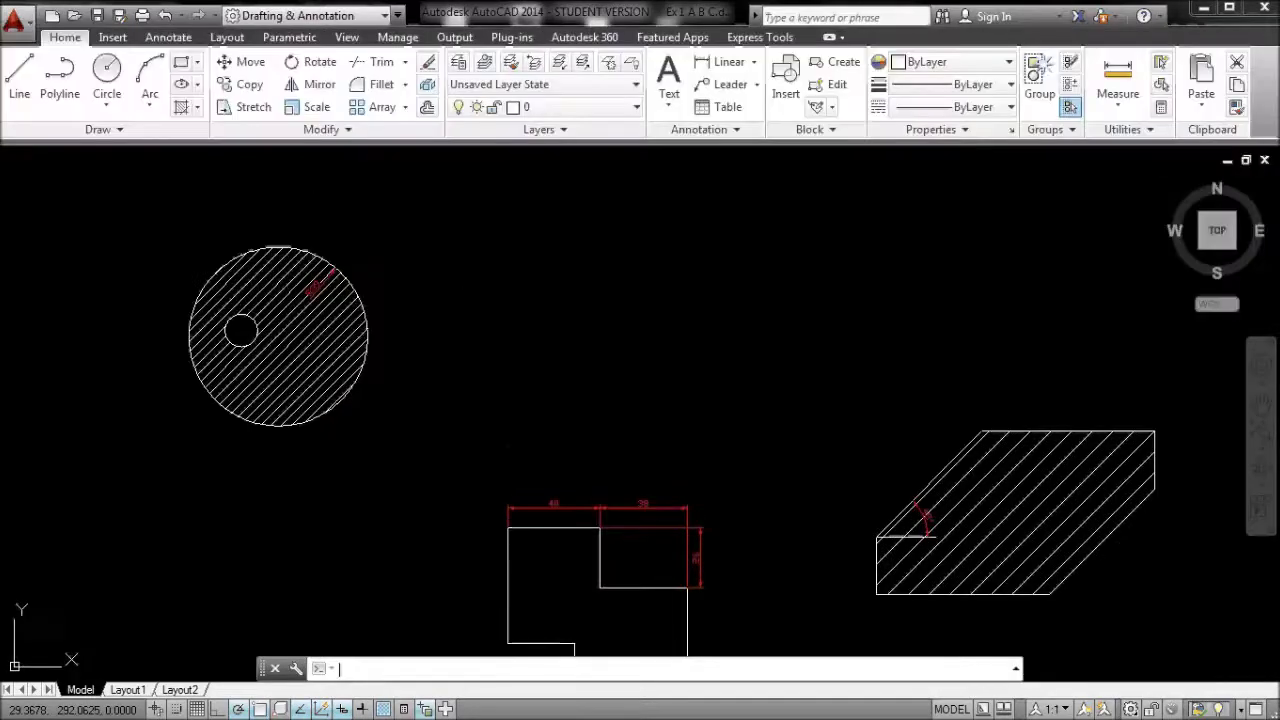
{"action": "left_click", "coordinate": [329, 363]}
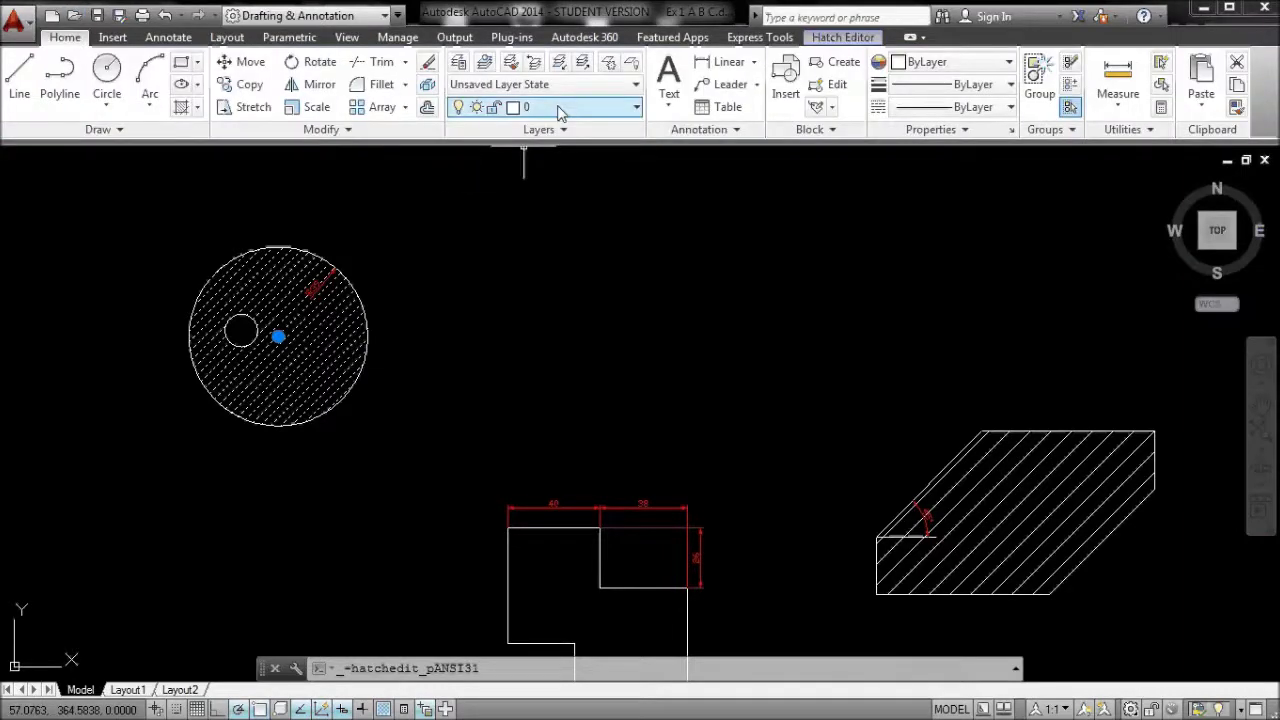
{"action": "left_click", "coordinate": [560, 109]}
{"action": "left_click", "coordinate": [560, 200]}
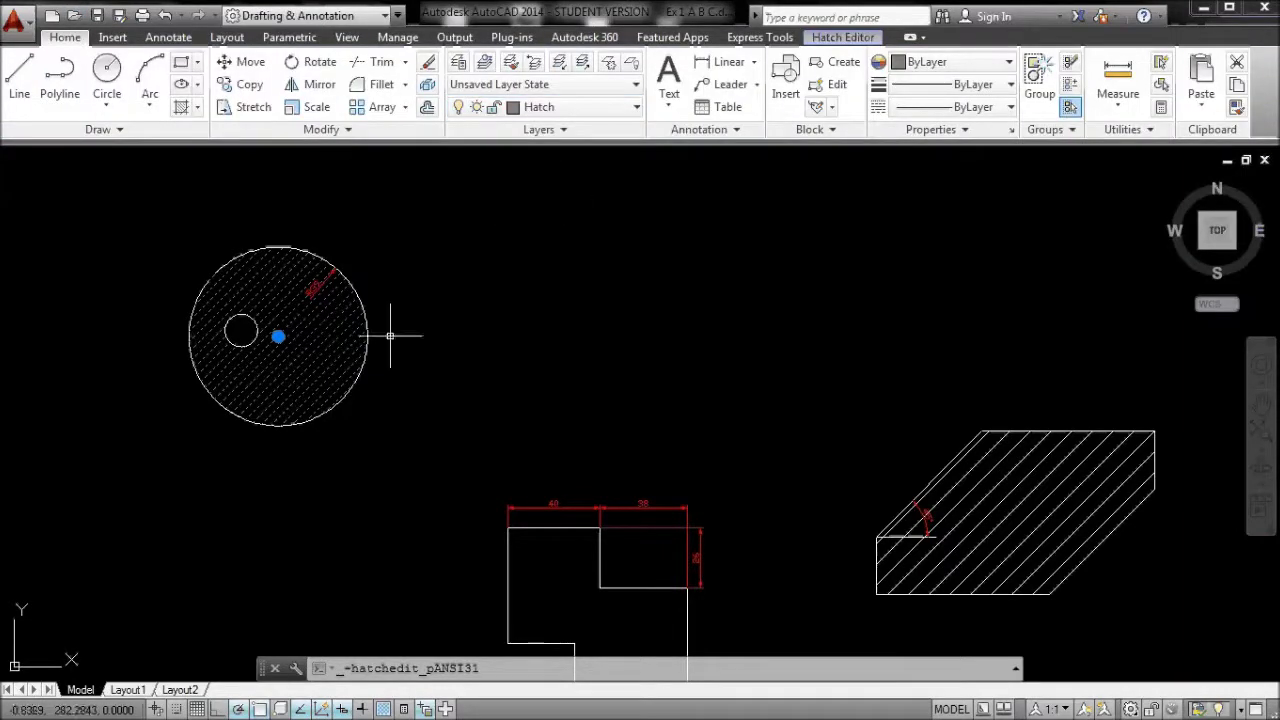
{"action": "key", "text": "Escape"}
Check the hatch's properties, then minimise AutoCAD to the desktop.
{"action": "scroll", "coordinate": [300, 330], "scroll_direction": "up", "scroll_amount": 8}
{"action": "scroll", "coordinate": [589, 414], "scroll_direction": "down", "scroll_amount": 6}
{"action": "scroll", "coordinate": [548, 388], "scroll_direction": "up", "scroll_amount": 3}
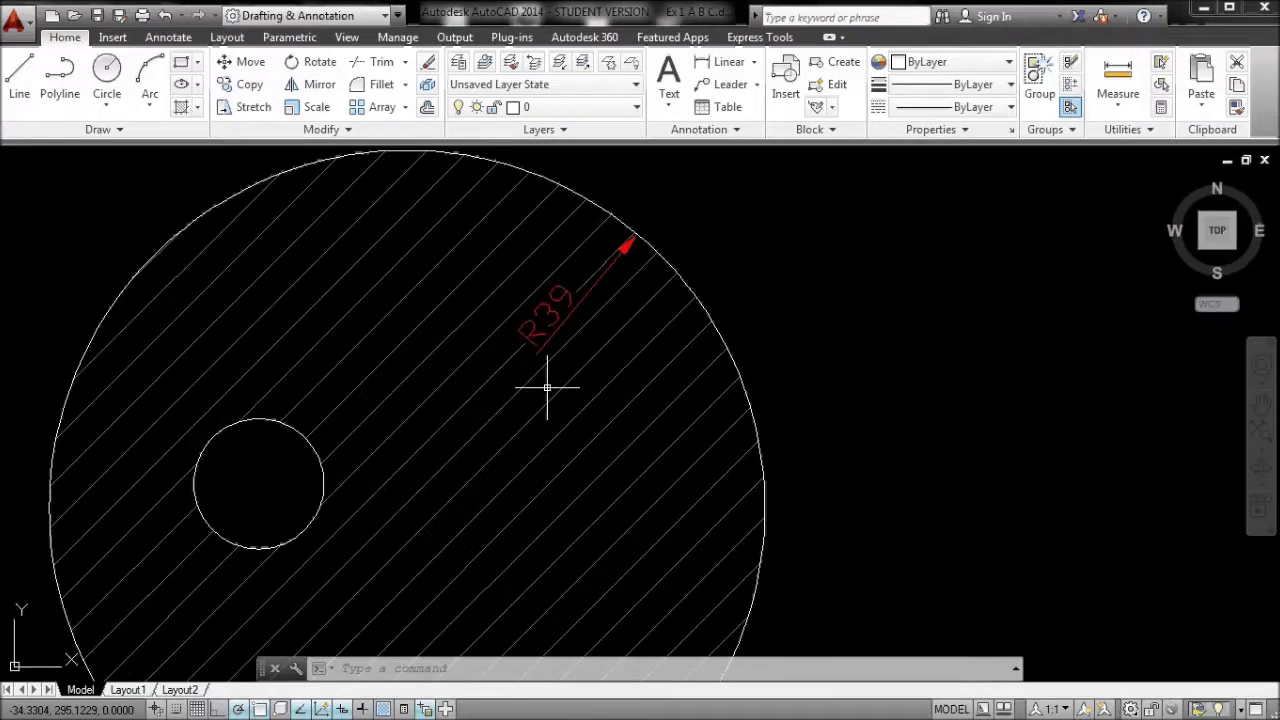
{"action": "left_click", "coordinate": [414, 337]}
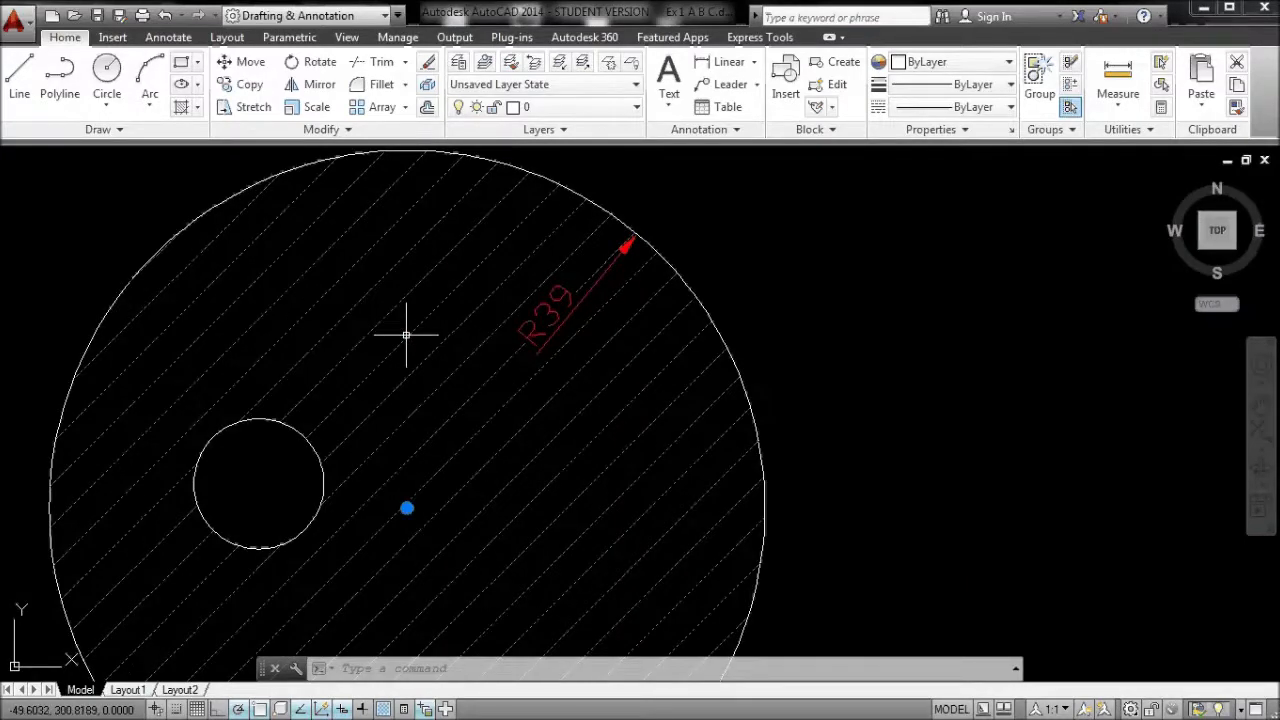
{"action": "scroll", "coordinate": [586, 363], "scroll_direction": "down", "scroll_amount": 8}
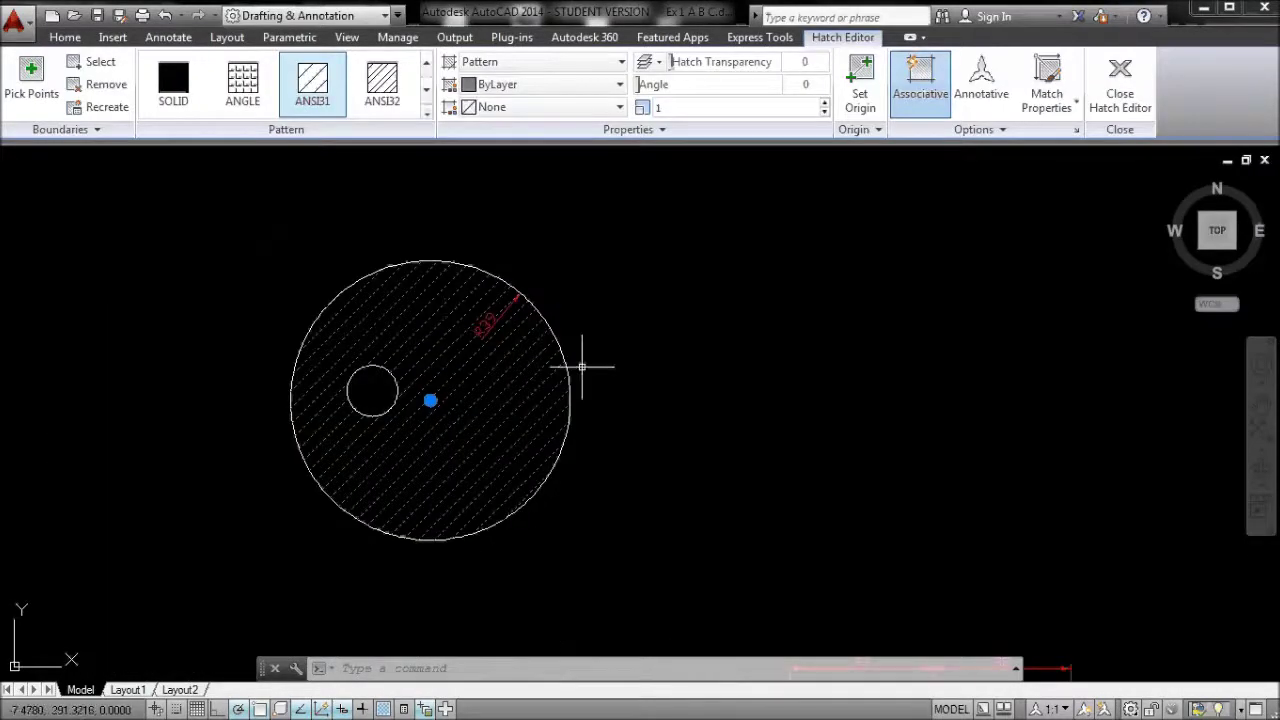
{"action": "scroll", "coordinate": [714, 451], "scroll_direction": "up", "scroll_amount": 3}
{"action": "key", "text": "Escape"}
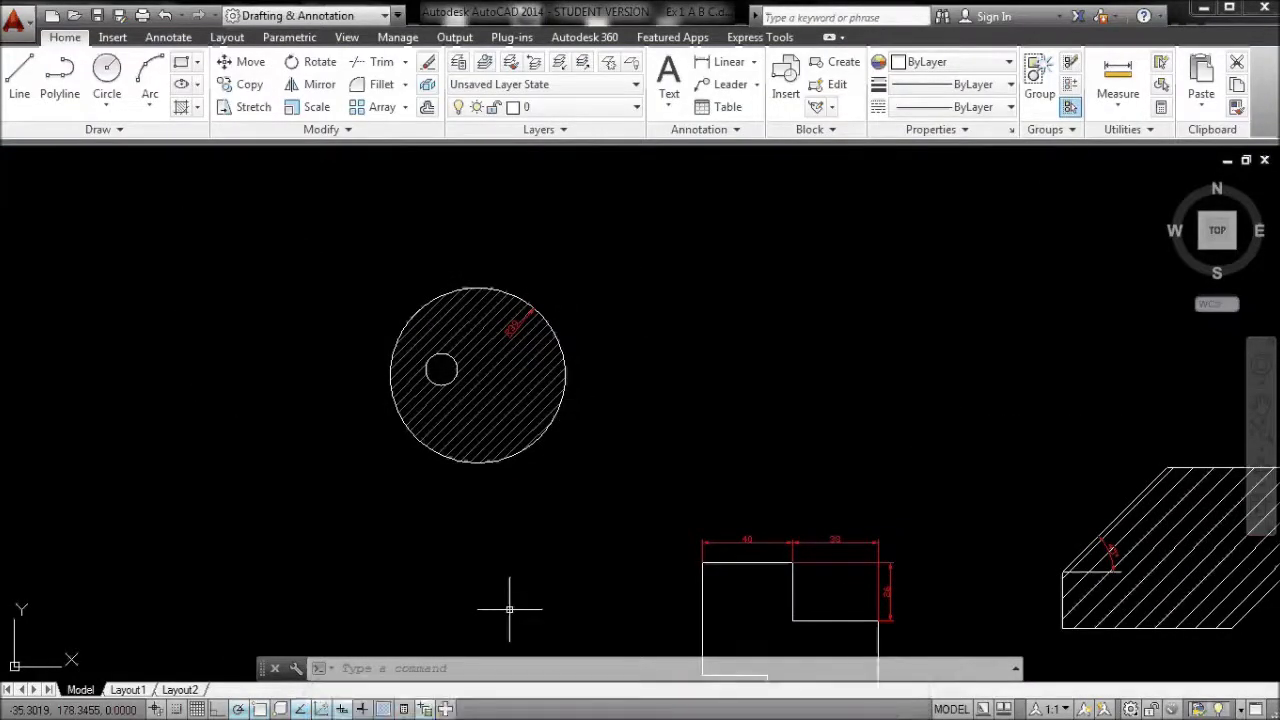
{"action": "left_click", "coordinate": [1204, 8]}
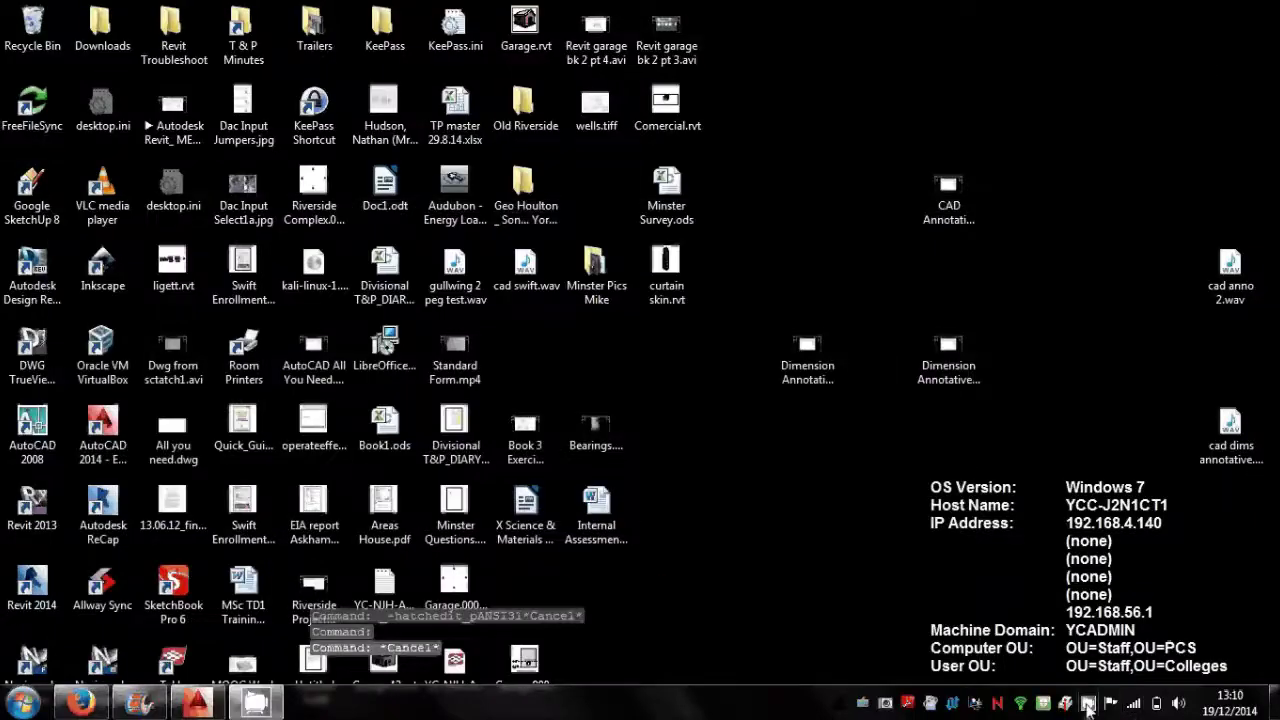